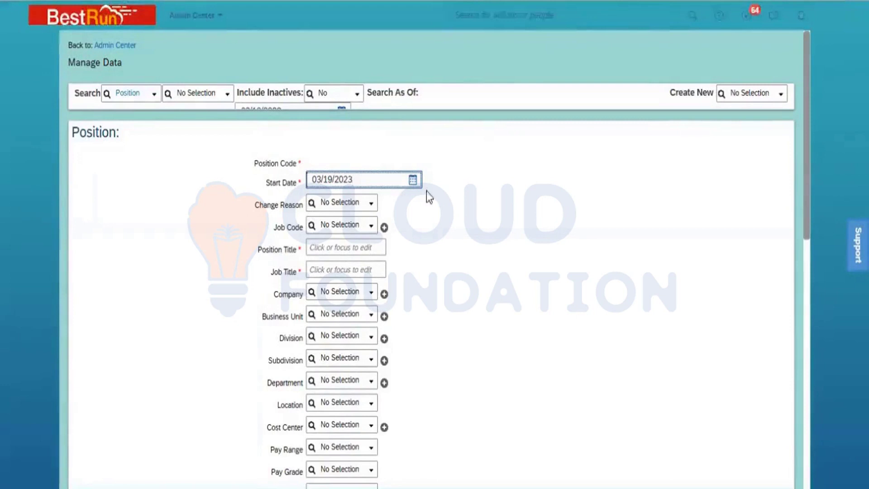
Set the new position's start date to 01/01/1900.
left_click(413, 181)
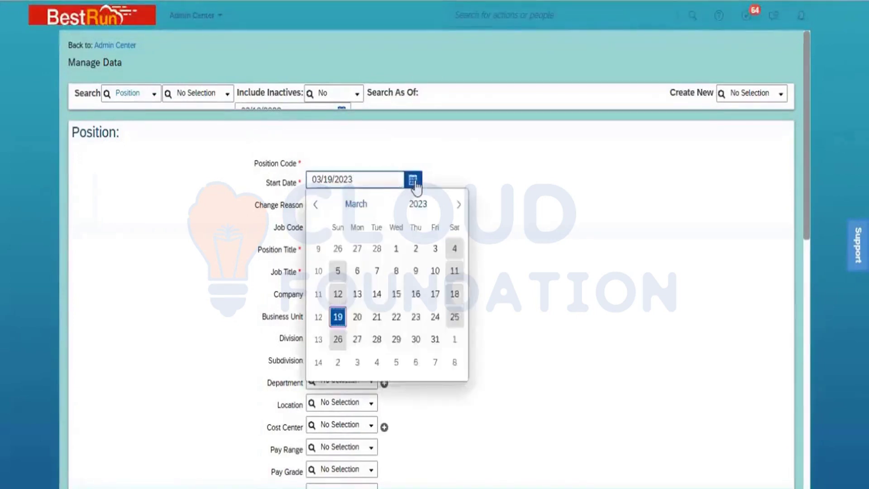
left_click(417, 207)
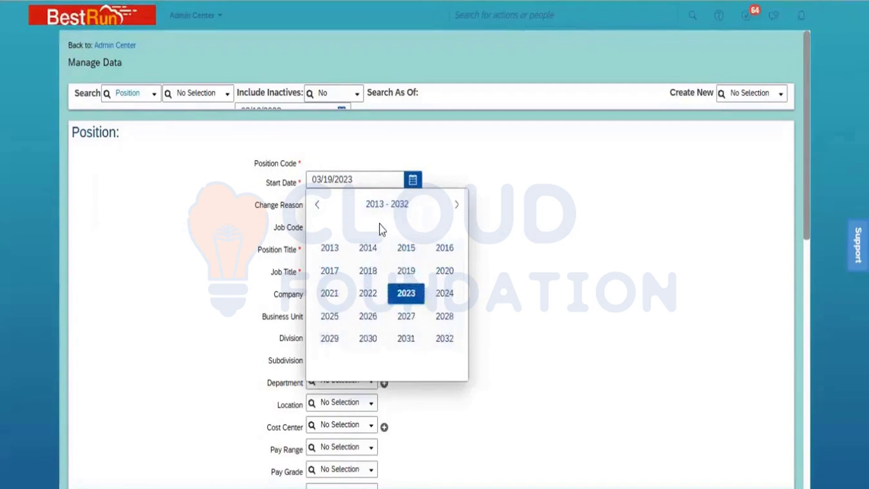
left_click(318, 204)
left_click(317, 204)
left_click(317, 205)
left_click(318, 204)
left_click(318, 205)
left_click(318, 205)
left_click(446, 272)
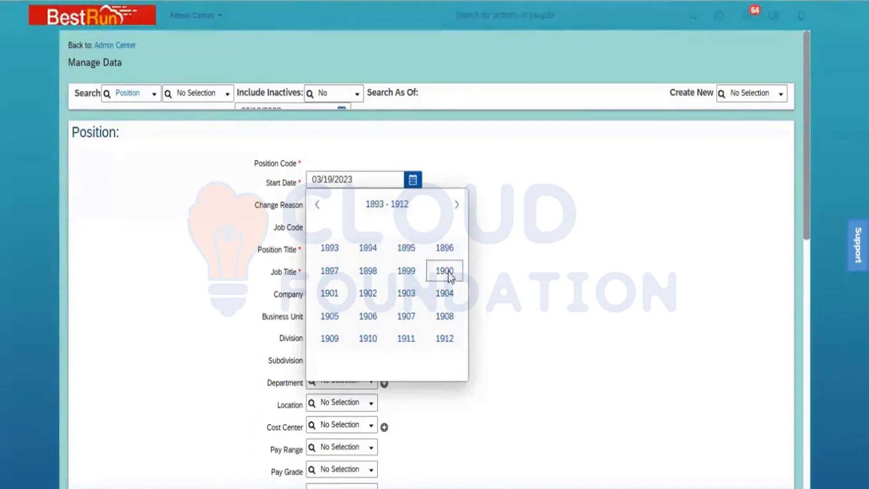
left_click(445, 271)
left_click(348, 206)
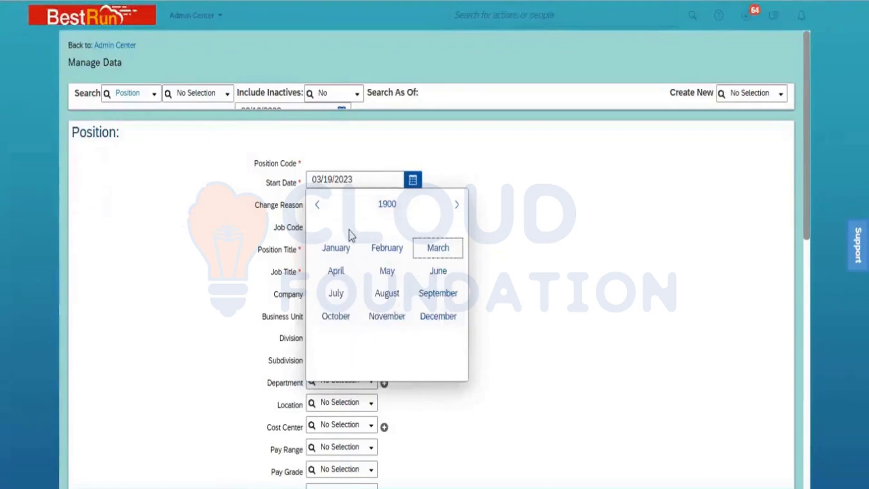
left_click(340, 249)
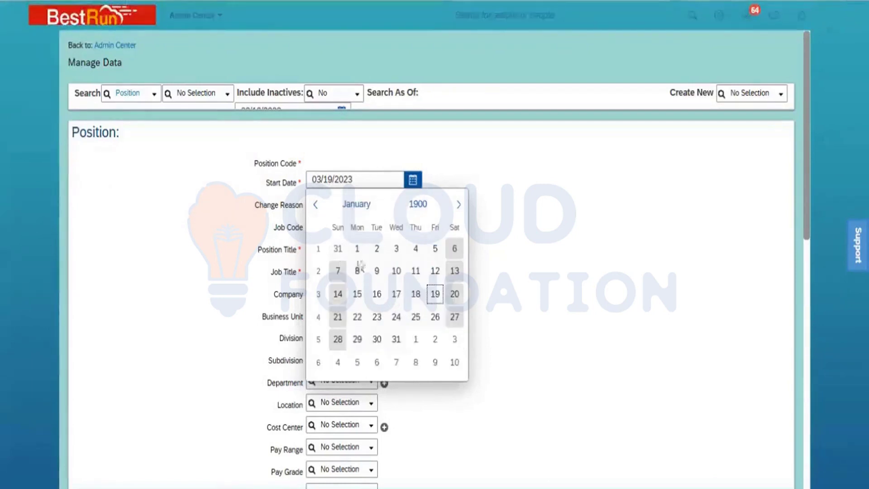
left_click(357, 248)
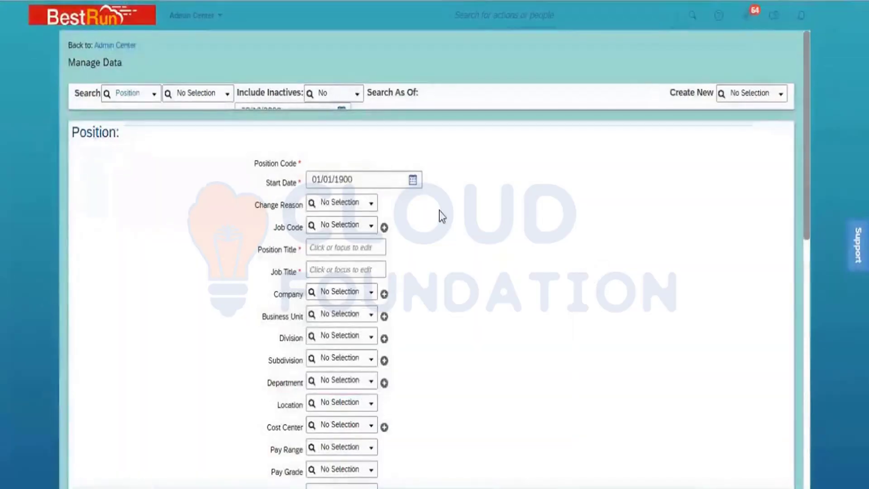
Assign the job code C & I Ops_PMI (7000056) to the position.
left_click(341, 227)
type("7000056")
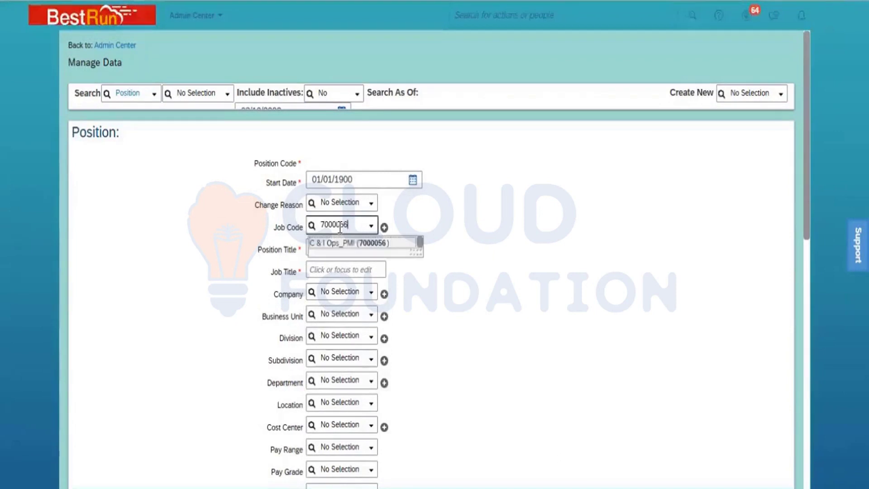
left_click(337, 247)
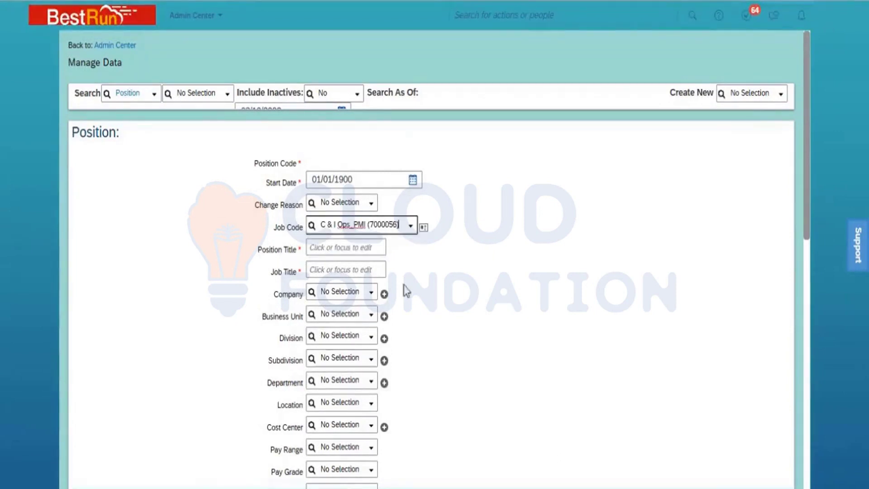
Enter "Senior Engineer C & I_PMI" as the position title and copy it into the job title.
left_click(329, 249)
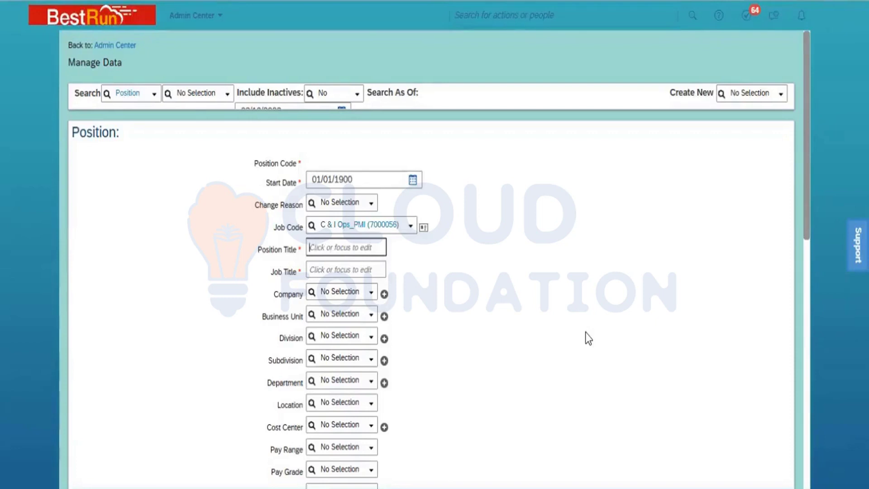
type("Senior Engineer C & ")
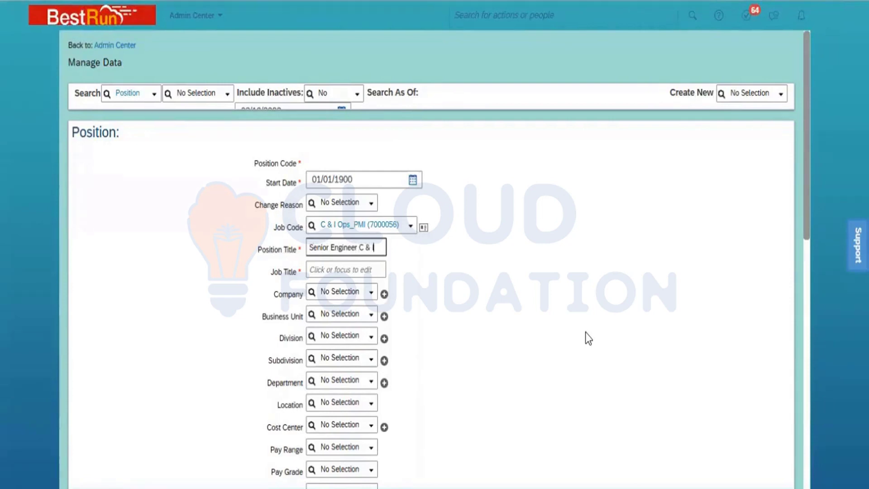
type("I_PMI")
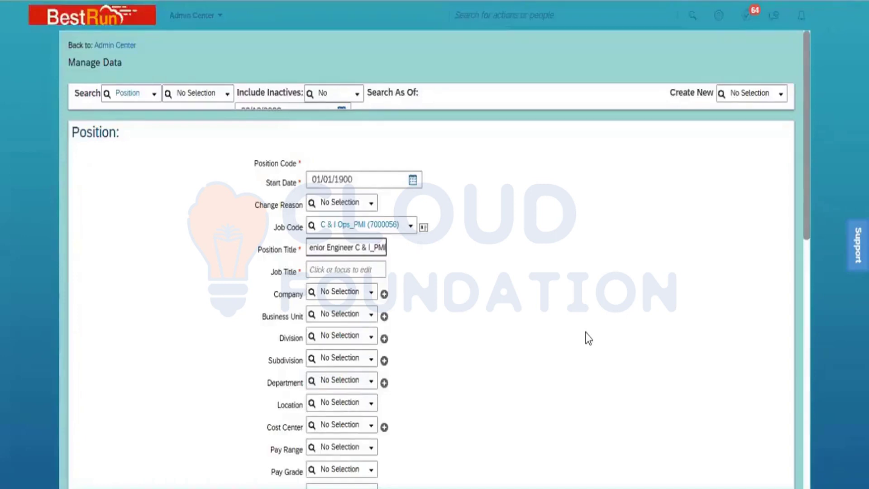
key("ctrl+a")
key("ctrl+c")
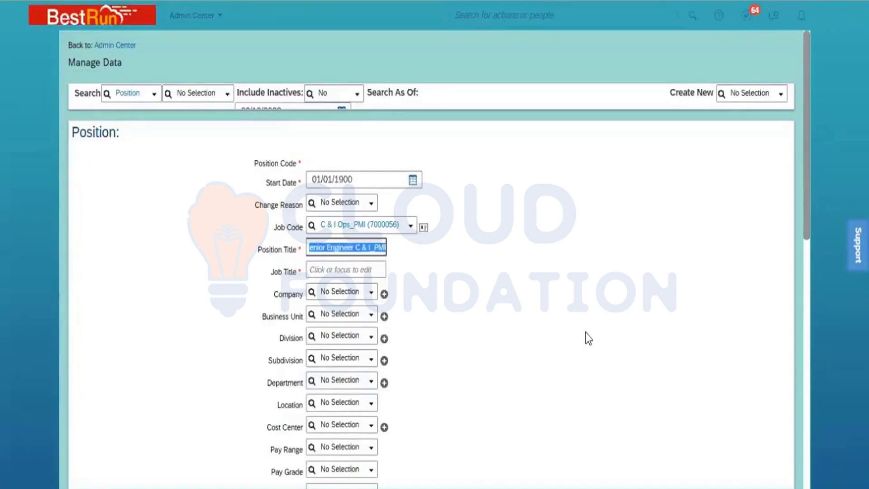
left_click(358, 266)
key("ctrl+v")
left_click(528, 282)
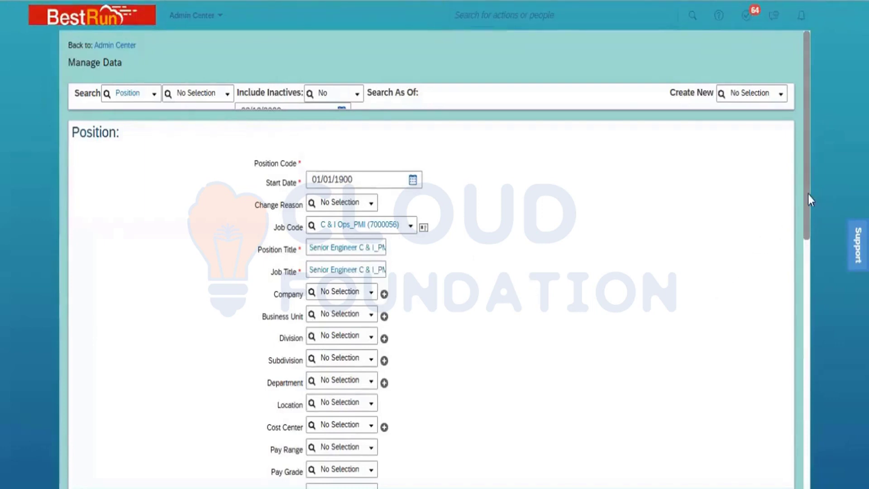
Set the position's company to Power Mech Infra Pvt Ltd.
left_click_drag(808, 194, 805, 281)
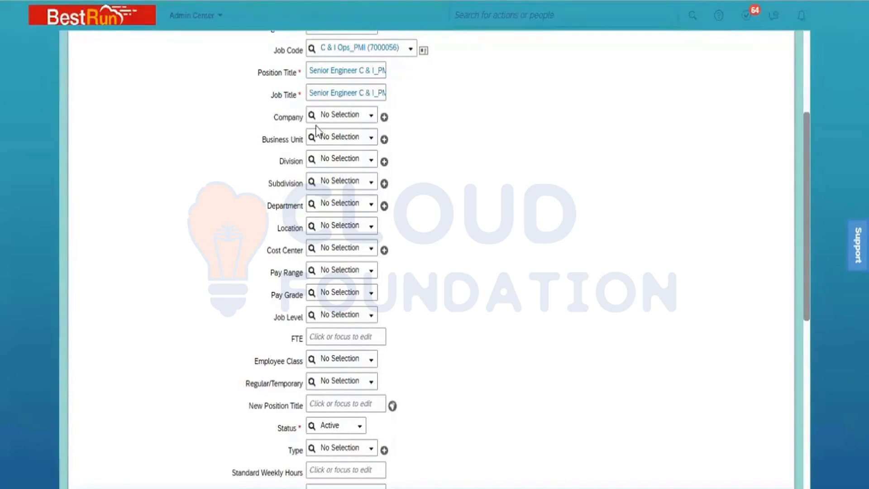
left_click(340, 115)
type("Po")
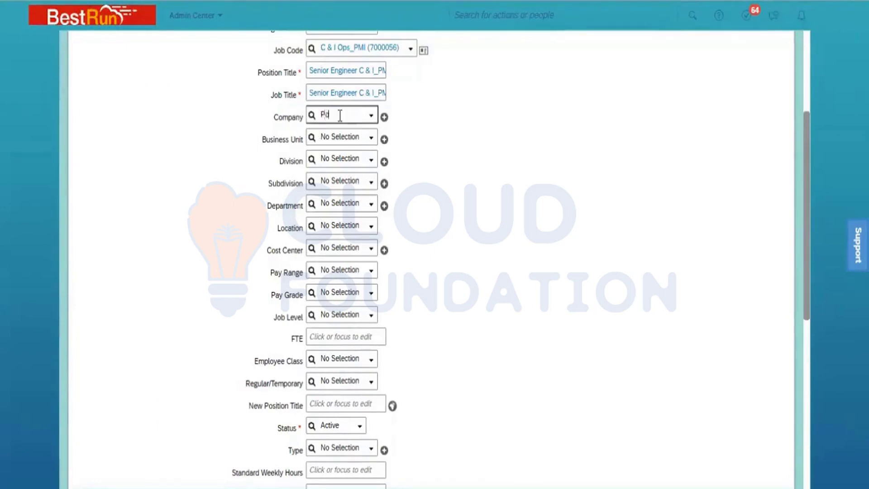
type("wer")
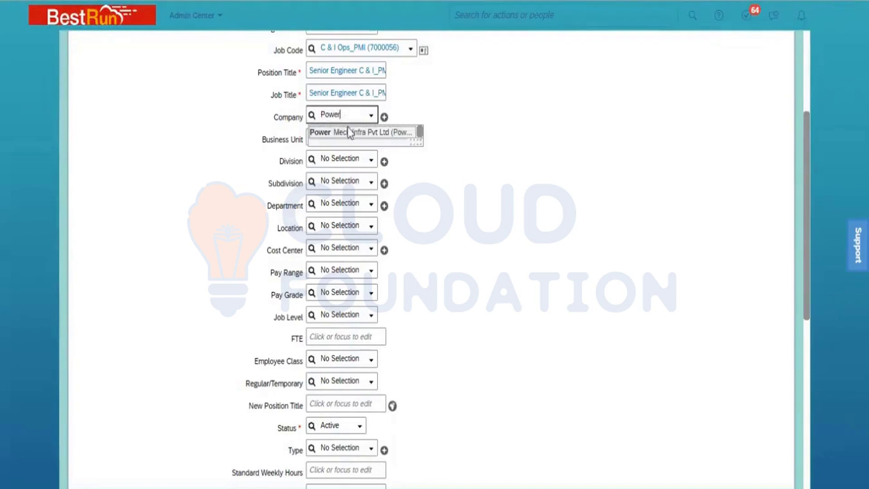
left_click(349, 131)
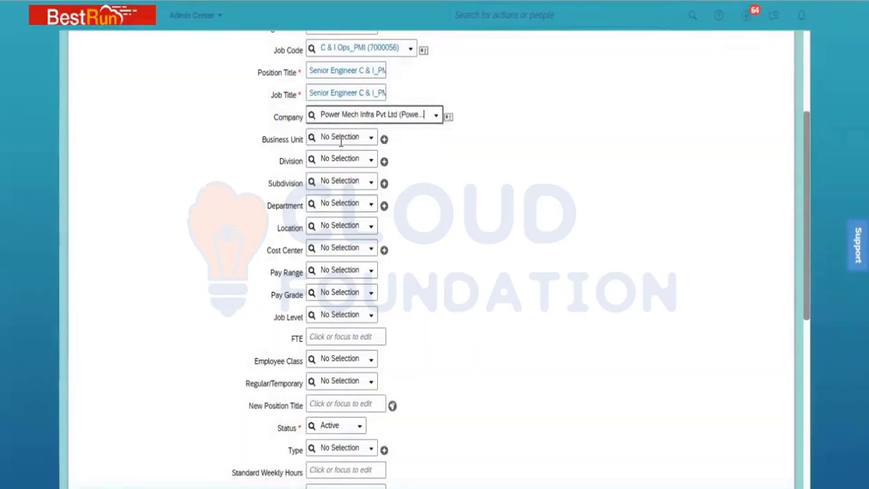
Set the business unit to BU ONM South (BU_ONM_South) and the division to Power Mech ONM (PowerMech_ONM).
key("Tab")
type("ONM")
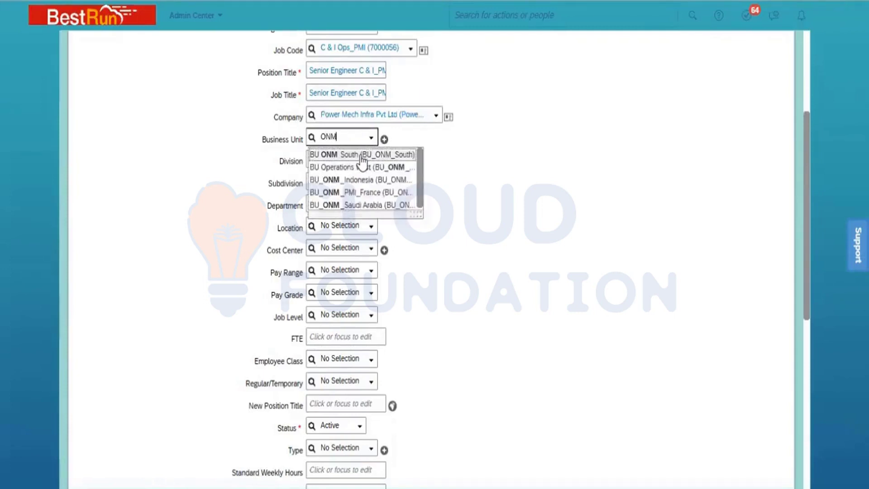
left_click(361, 157)
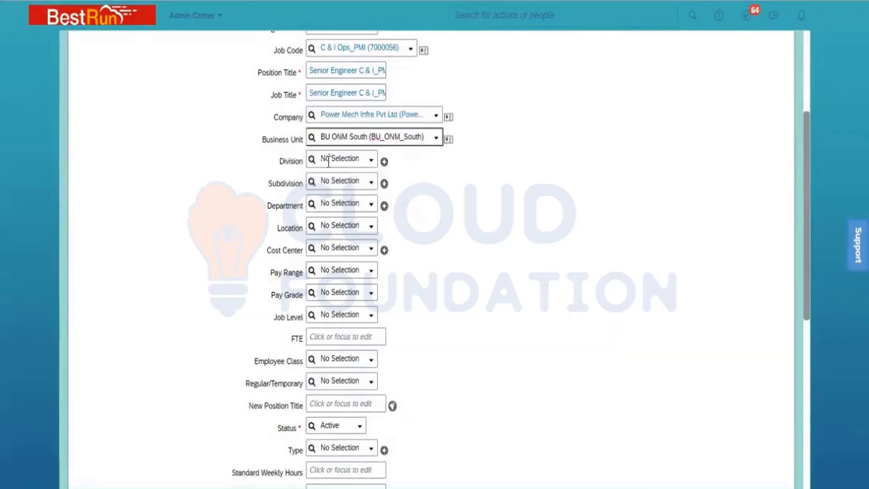
key("Tab")
type("ONM")
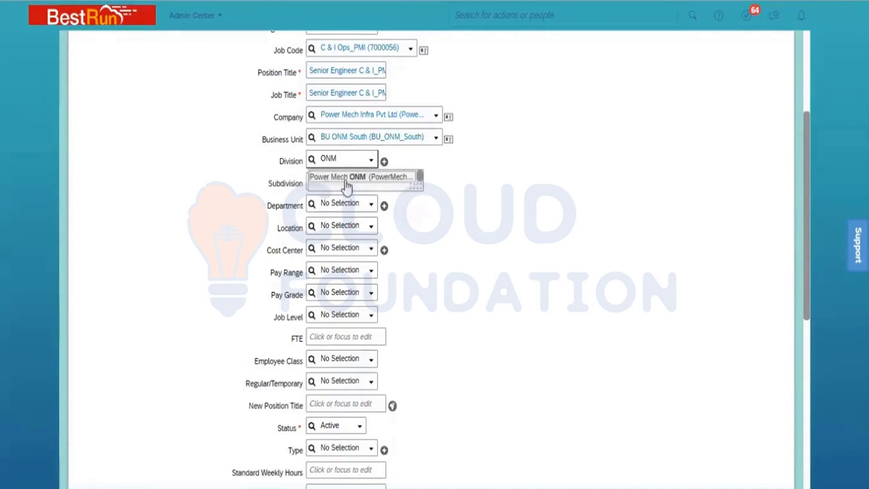
left_click(354, 176)
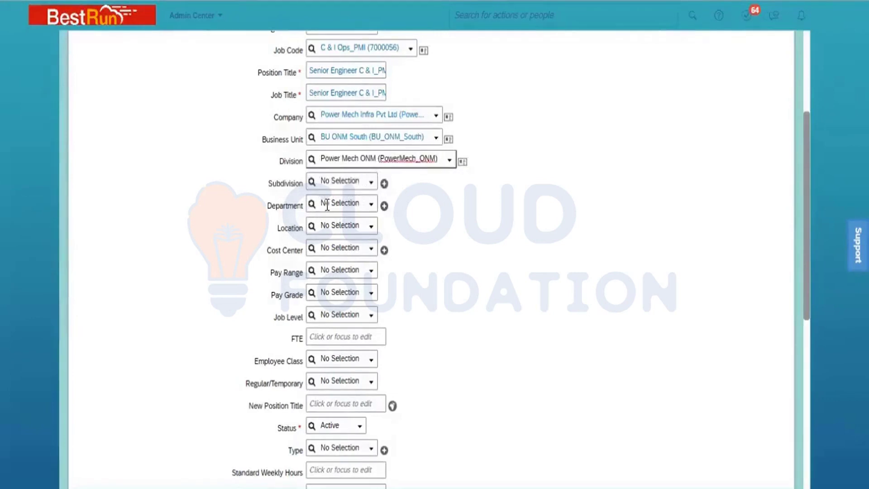
Set the position's department to C & I Operations_PMI (5000193).
left_click(359, 202)
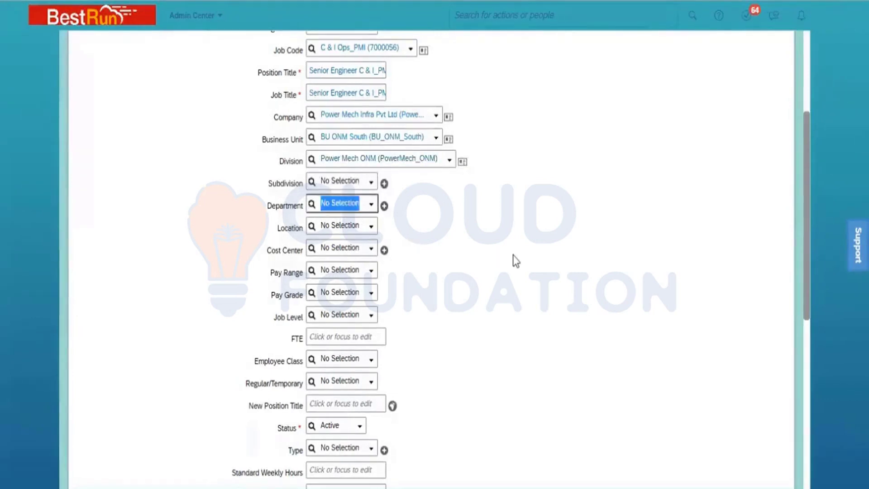
type("P")
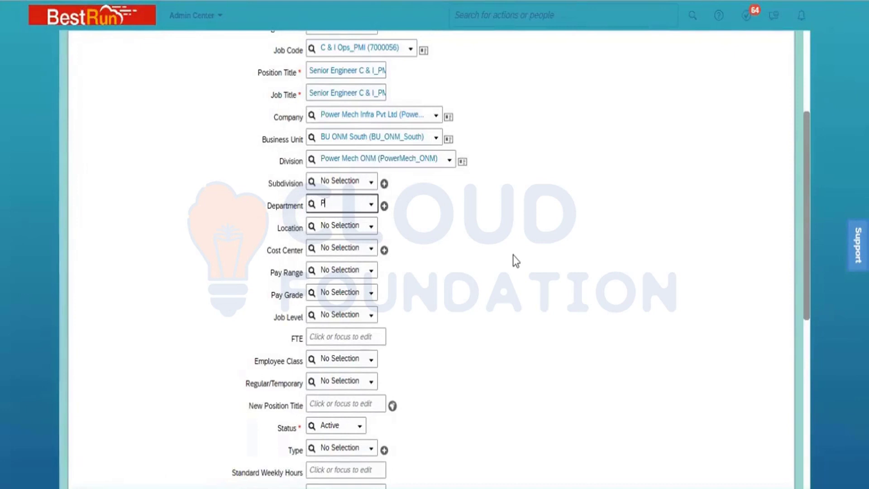
type("MI")
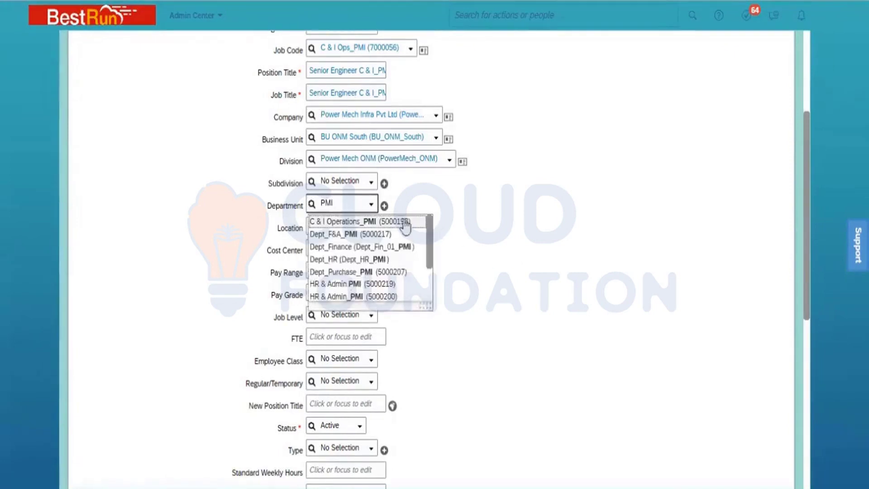
left_click(421, 223)
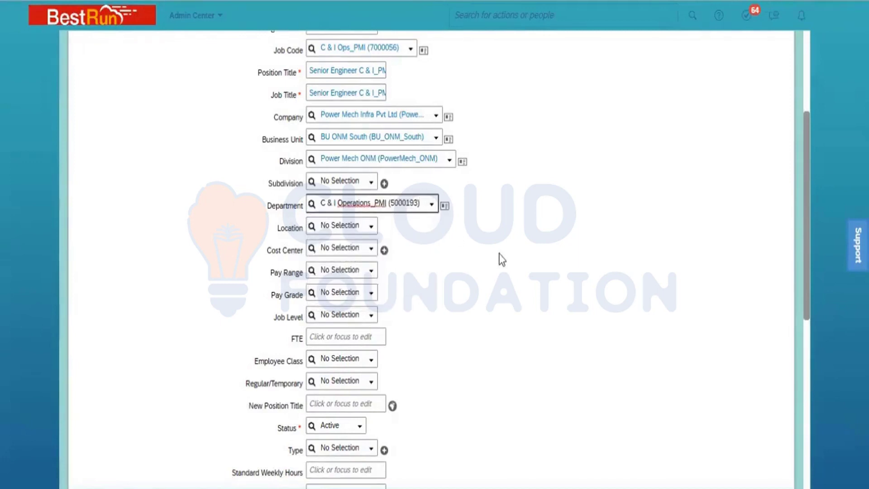
Set the location to Location_Hyd_PMI and the cost center to PMI ONM South (PMI_ONM_South).
left_click(332, 225)
left_click(333, 226)
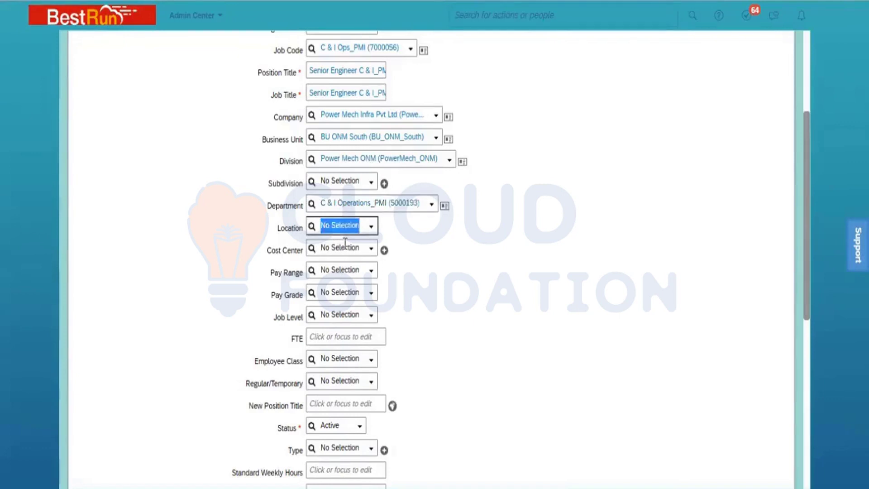
type("PMI")
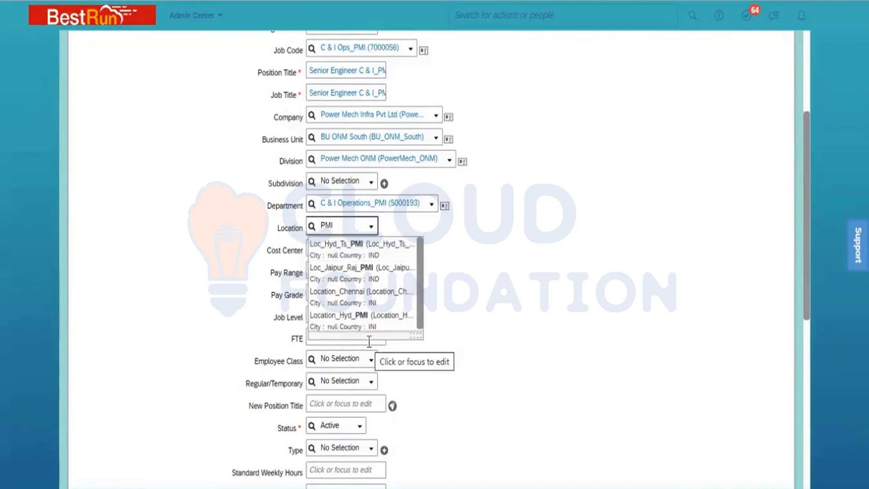
left_click(369, 322)
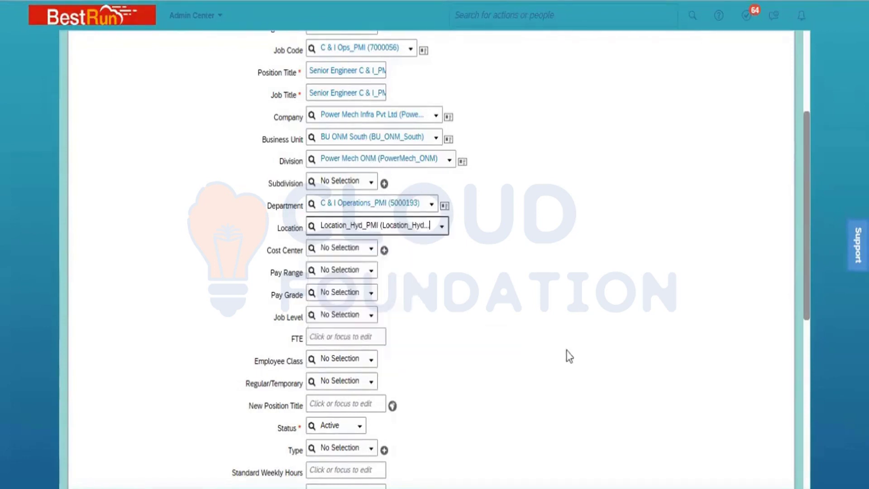
left_click(345, 247)
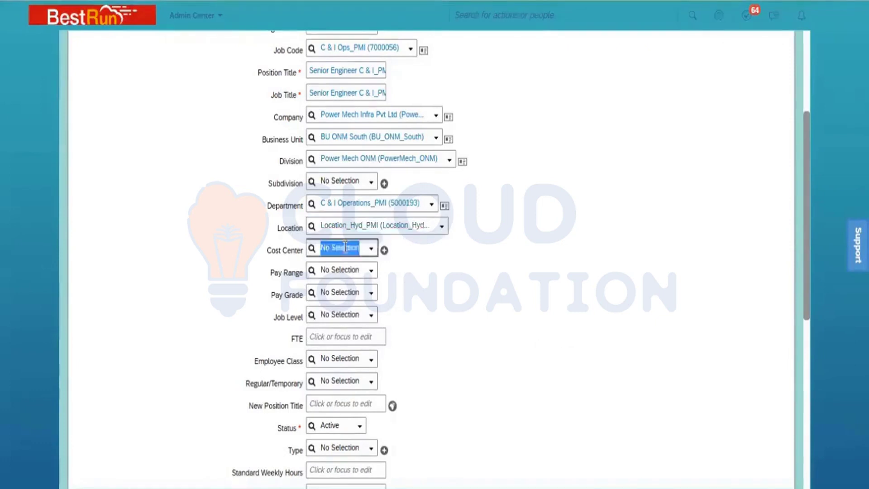
type("ONM")
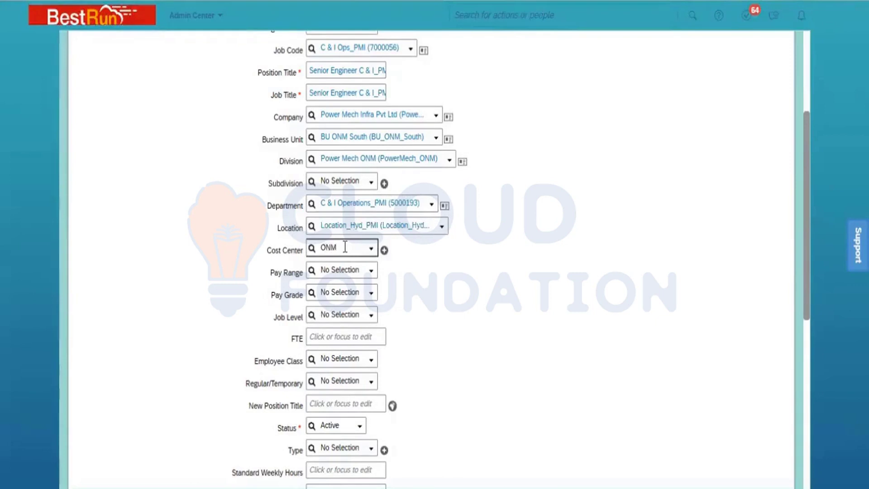
left_click(347, 264)
Set the position's pay grade to Salary Grade 01 (GR-01).
left_click(372, 293)
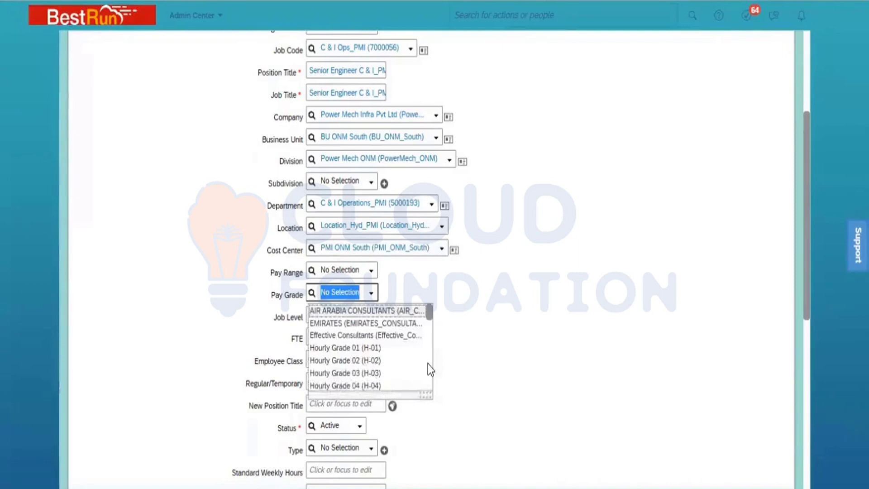
scroll(427, 364, "down", 3)
scroll(433, 377, "down", 3)
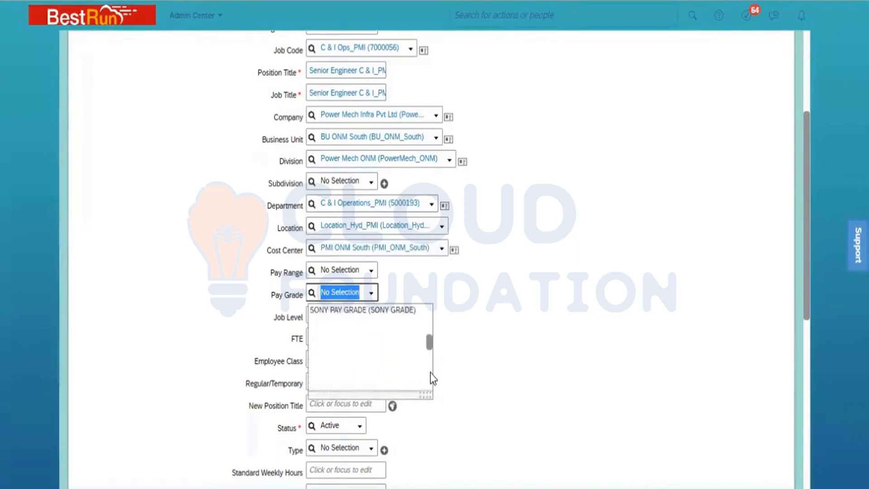
scroll(432, 375, "down", 3)
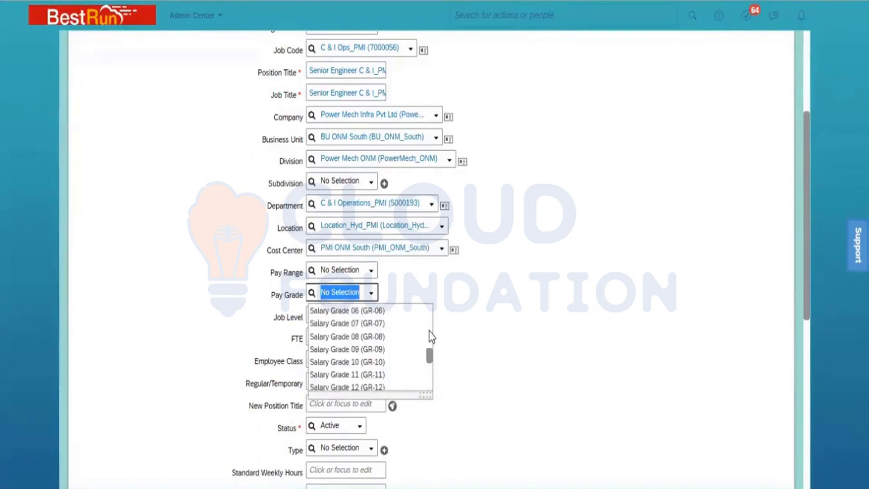
scroll(429, 330, "up", 3)
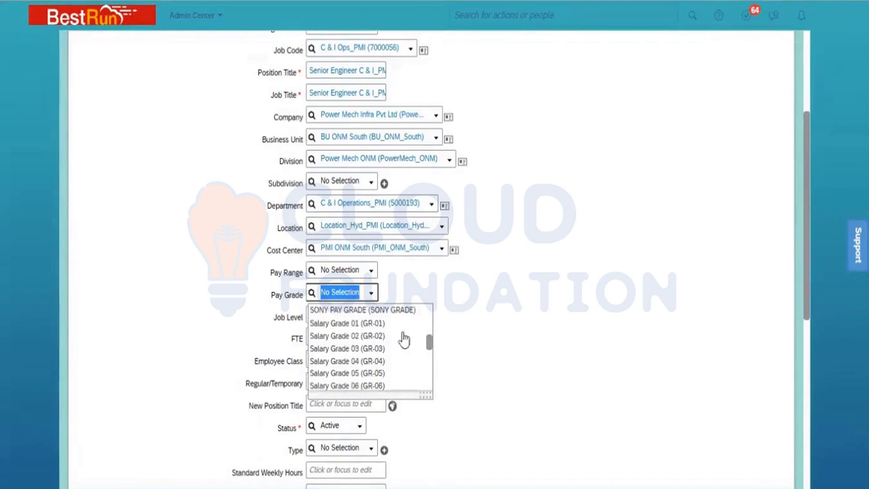
left_click(355, 323)
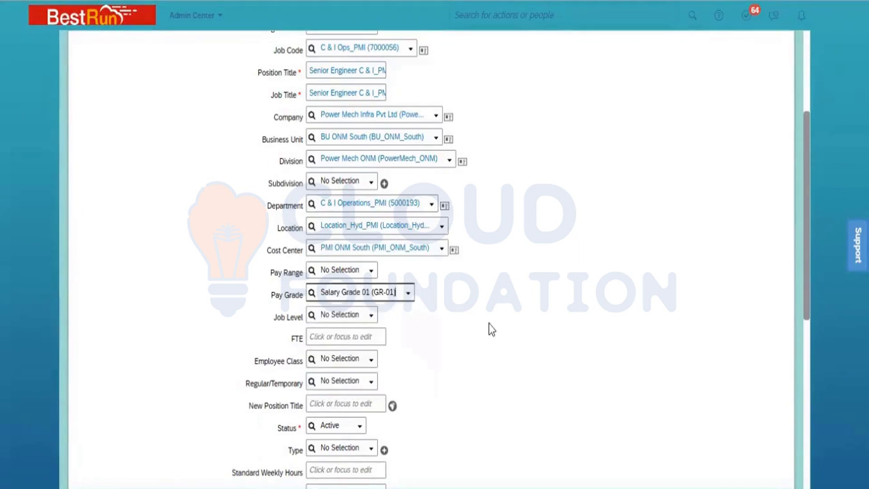
Set the position's FTE to 1 and its employee class to Active (1).
left_click(326, 338)
type("1")
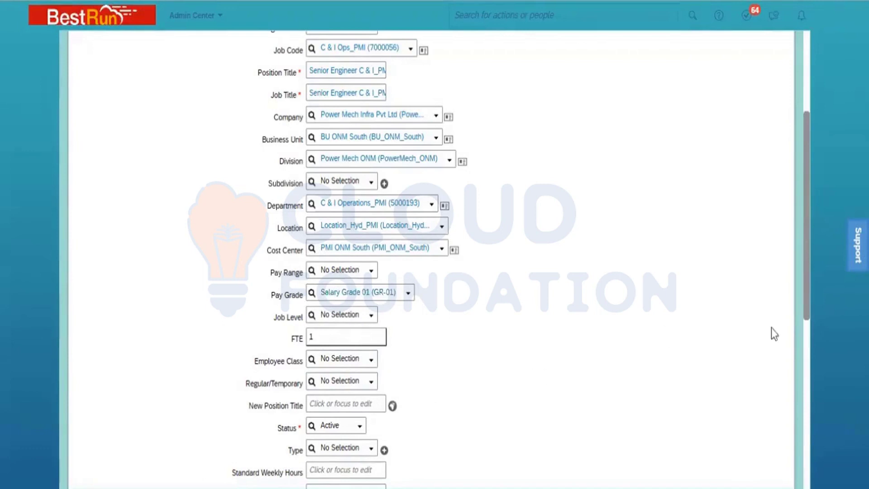
left_click_drag(808, 300, 807, 307)
left_click_drag(807, 294, 819, 436)
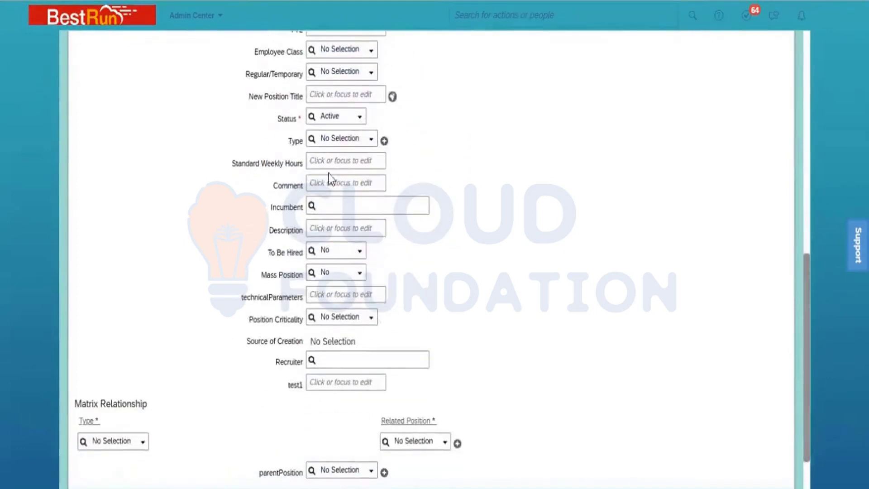
left_click(372, 58)
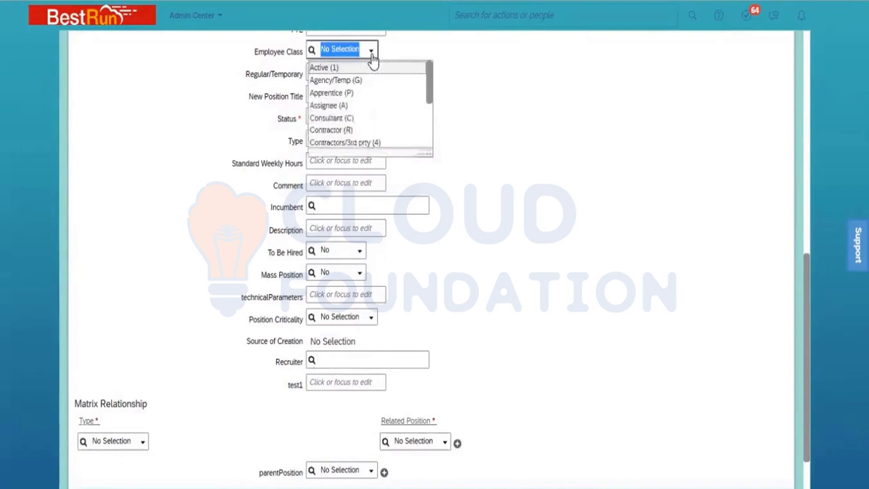
left_click(357, 69)
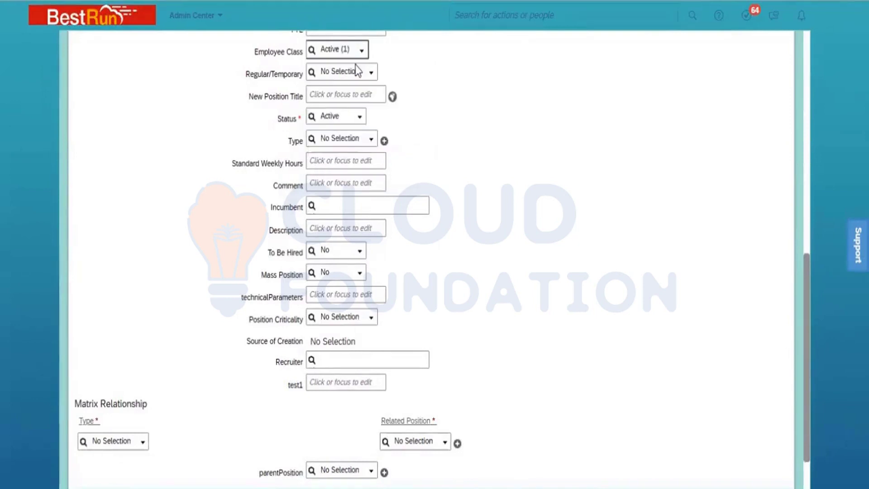
Set the position's Regular/Temporary value to Regular (R) and its standard weekly hours to 40.
left_click(371, 75)
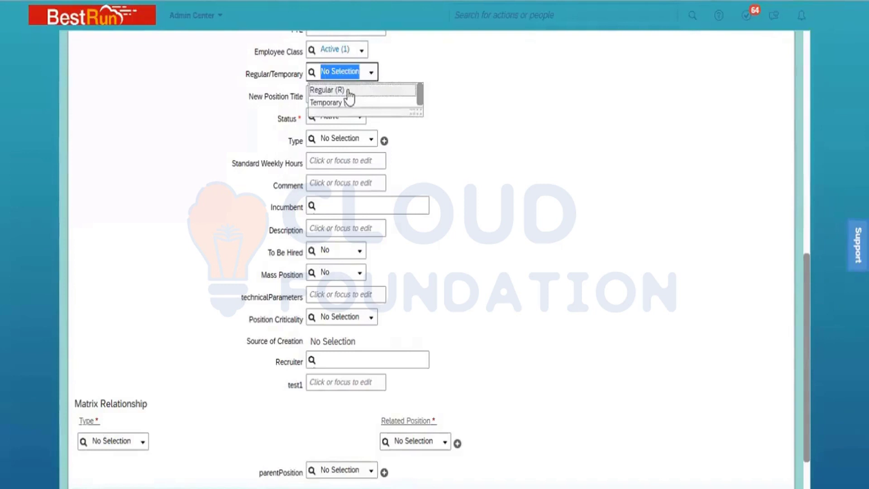
left_click(348, 93)
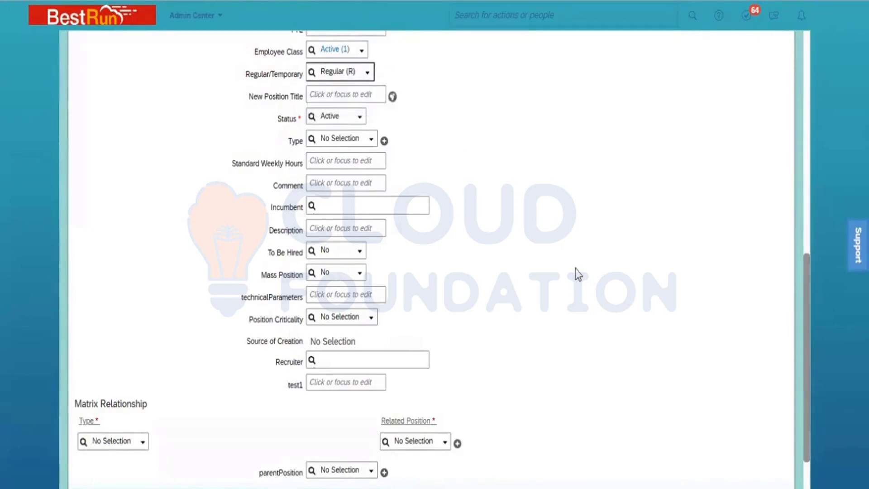
left_click(332, 160)
type("40")
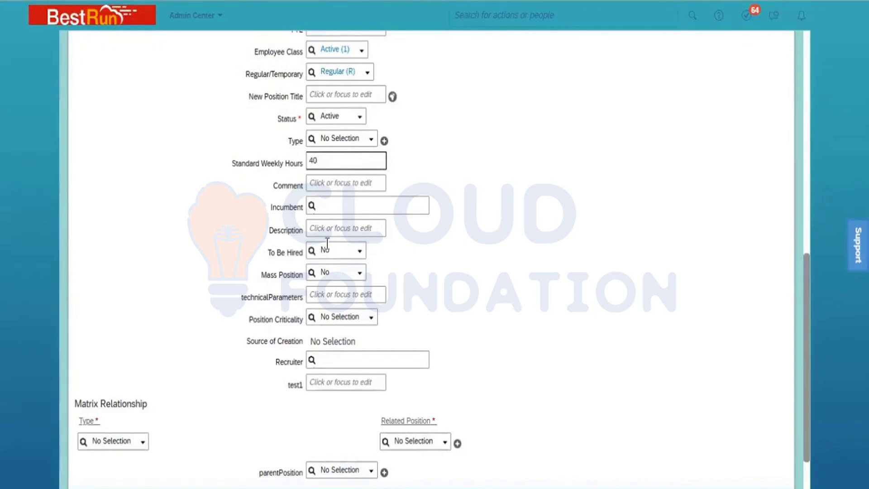
Set To Be Hired to Yes, then review the completed position form and save the position.
left_click(359, 252)
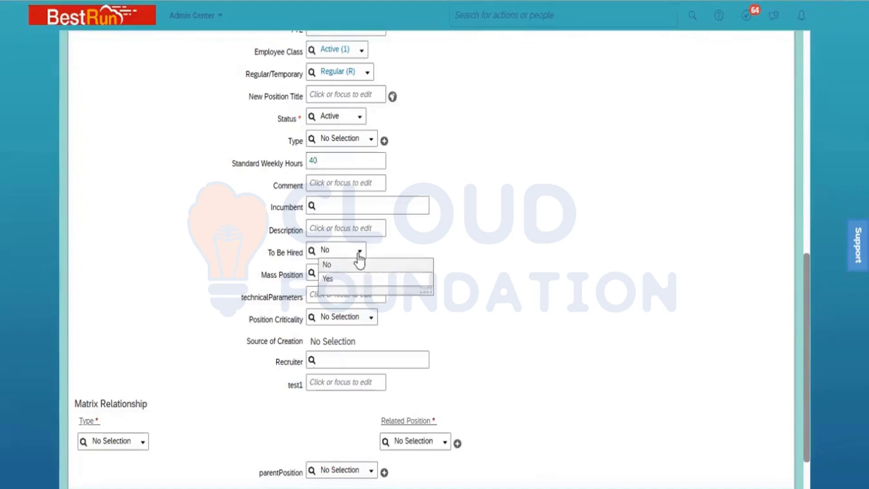
left_click(352, 280)
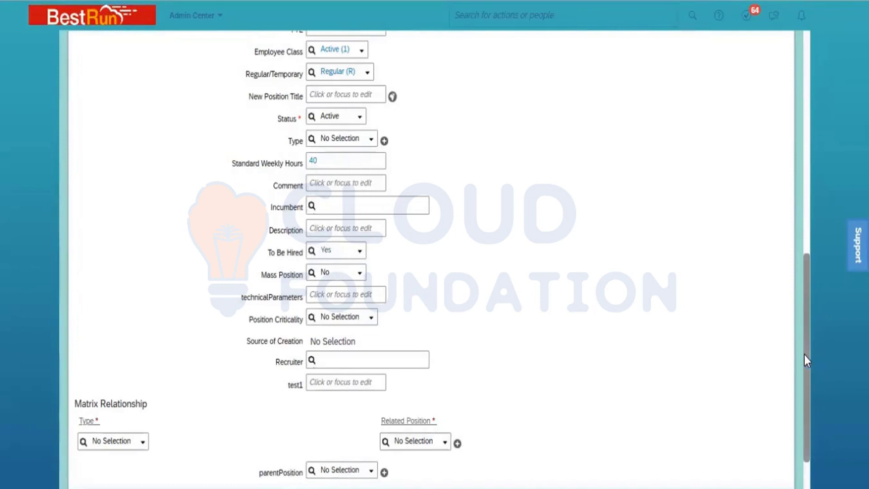
left_click_drag(804, 354, 804, 392)
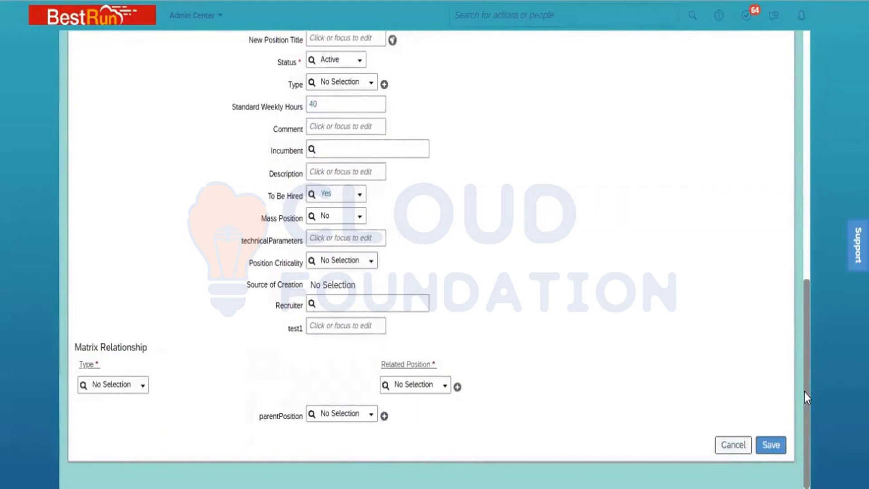
left_click_drag(804, 392, 794, 170)
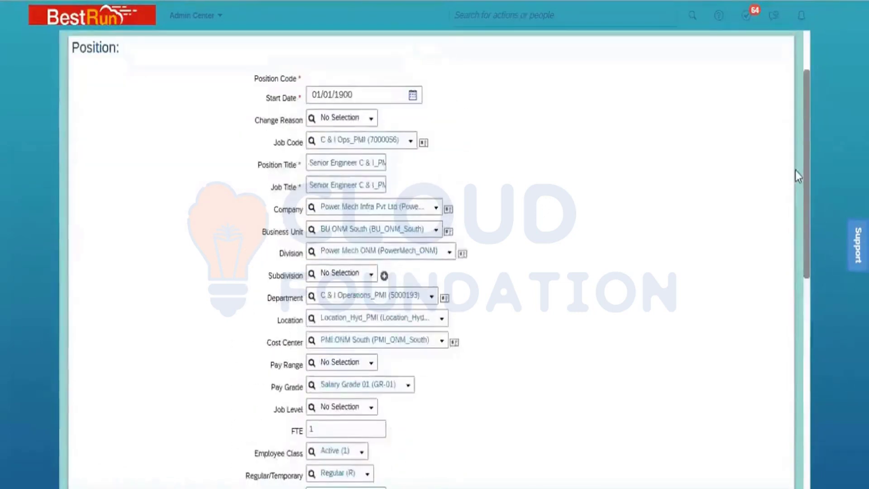
left_click_drag(795, 171, 822, 430)
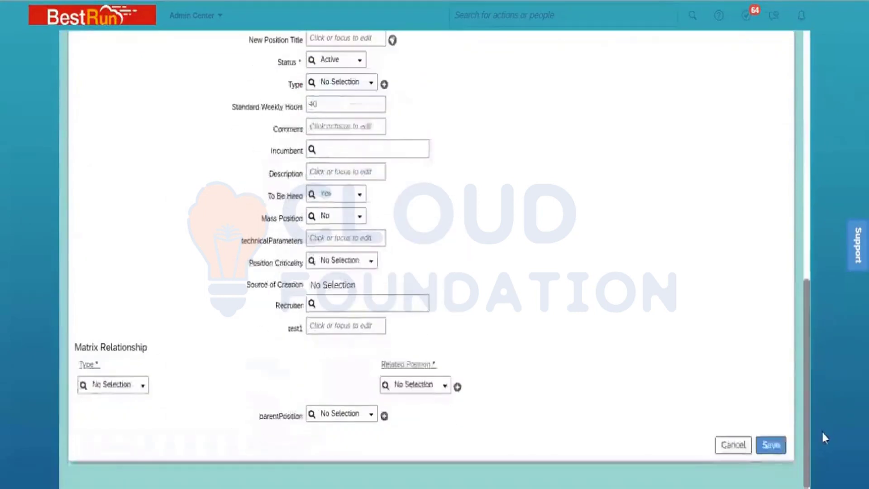
left_click(768, 441)
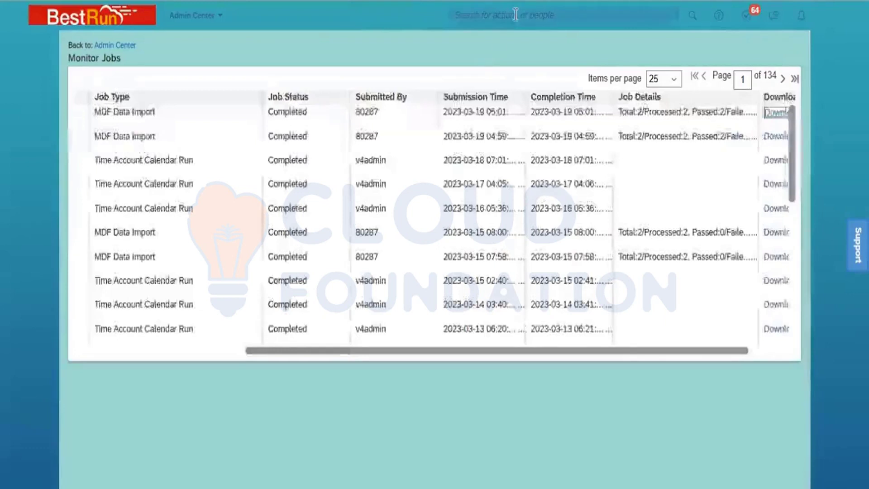
Find the Add New Employee action through the global search and open it.
left_click(516, 15)
type("Add ne")
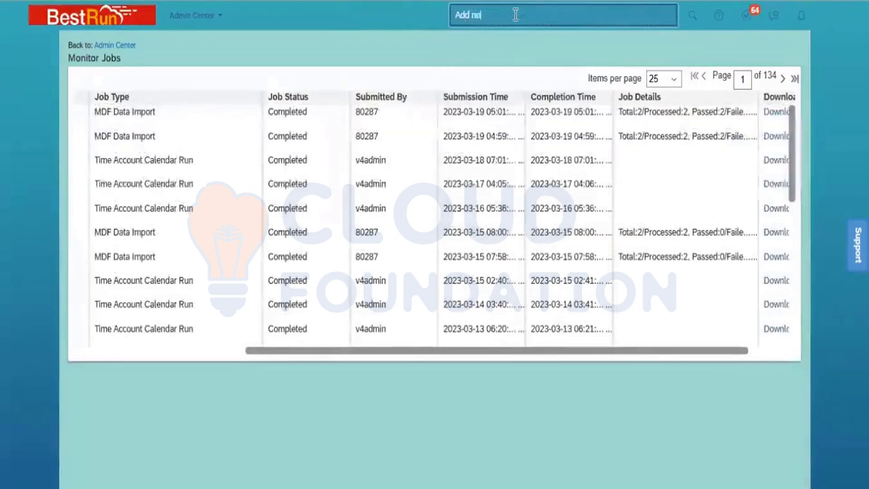
type("w employee")
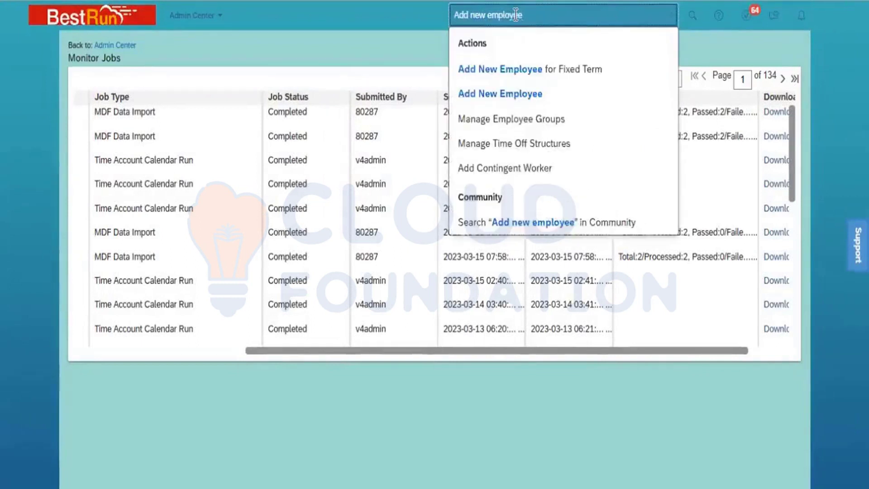
left_click(552, 95)
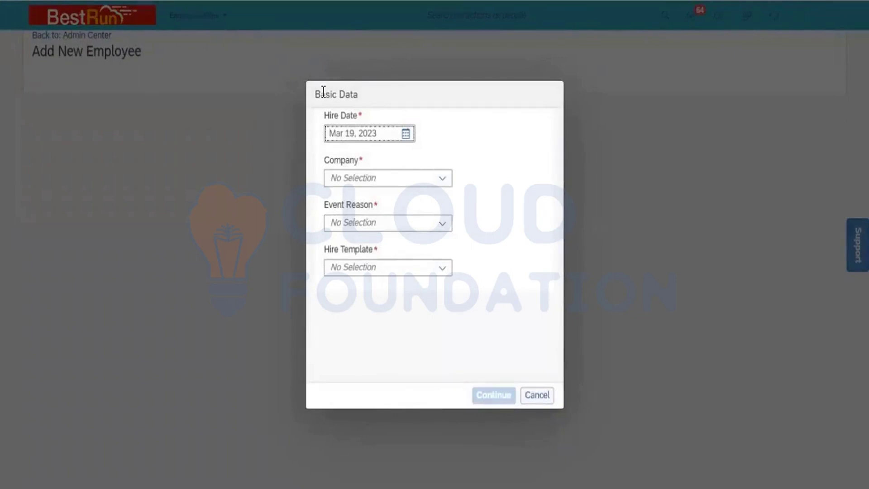
Set the new employee's hire date to Jan 01, 2020.
left_click(413, 181)
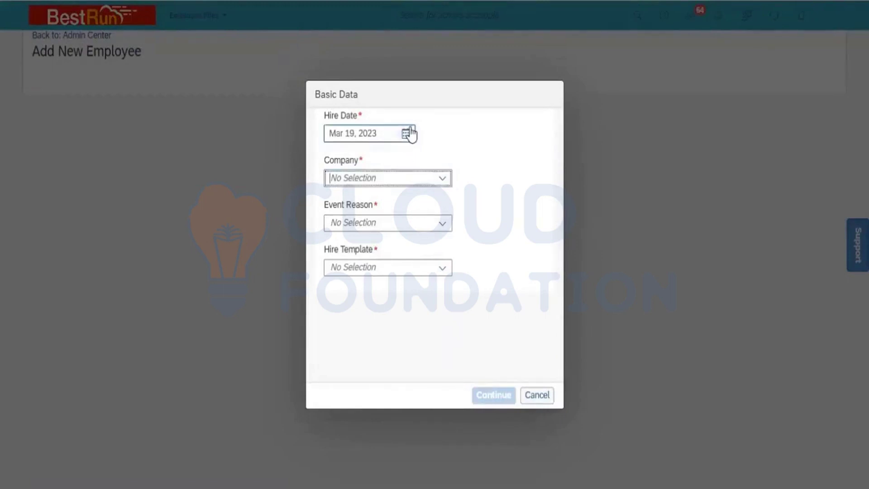
left_click(406, 133)
left_click(435, 158)
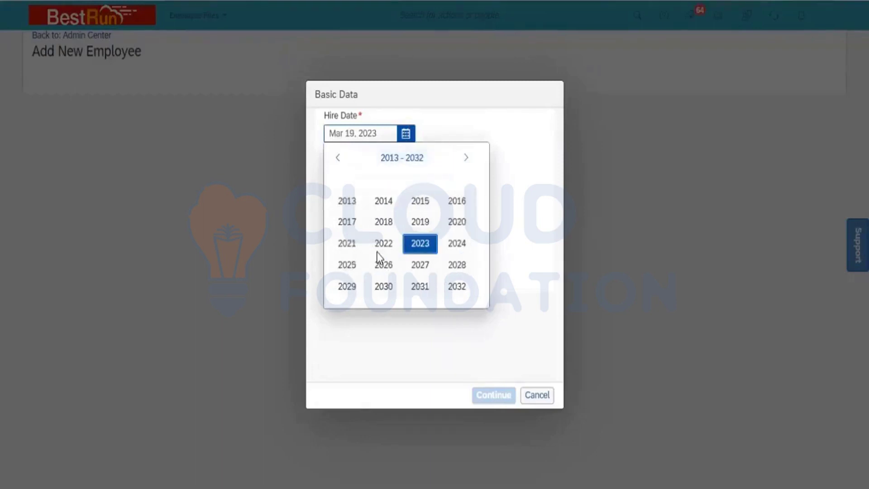
left_click(456, 222)
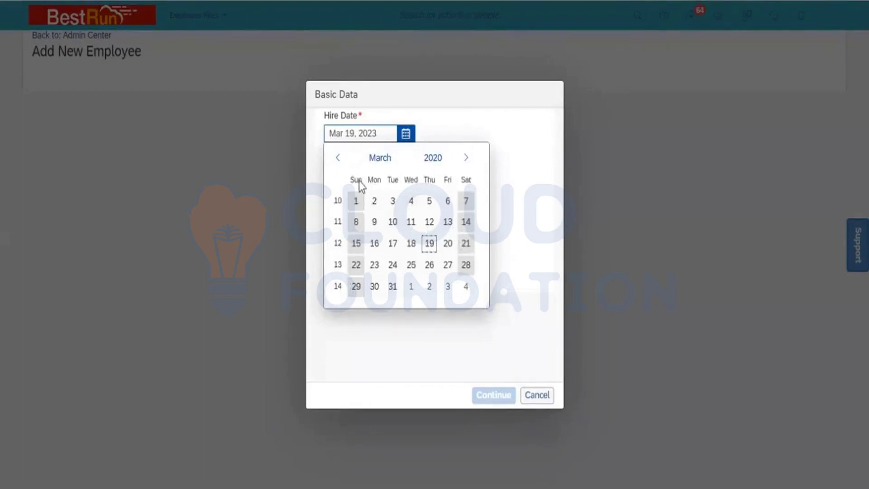
left_click(338, 158)
left_click(338, 158)
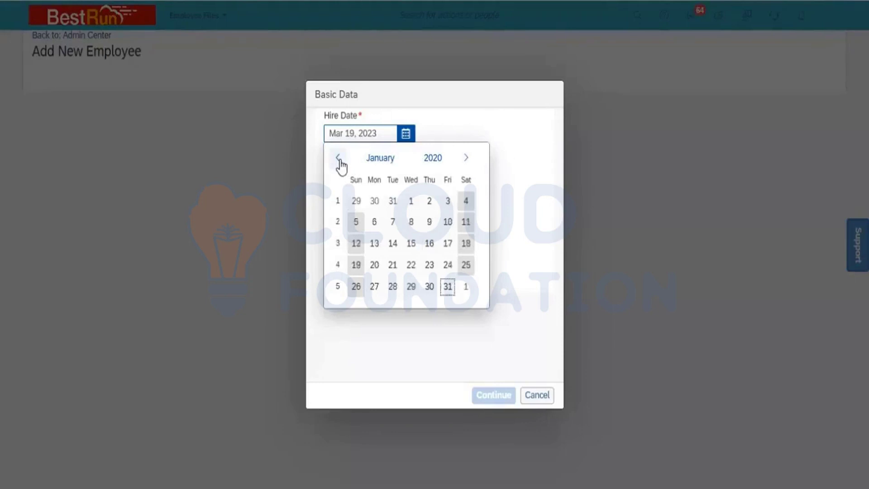
left_click(411, 203)
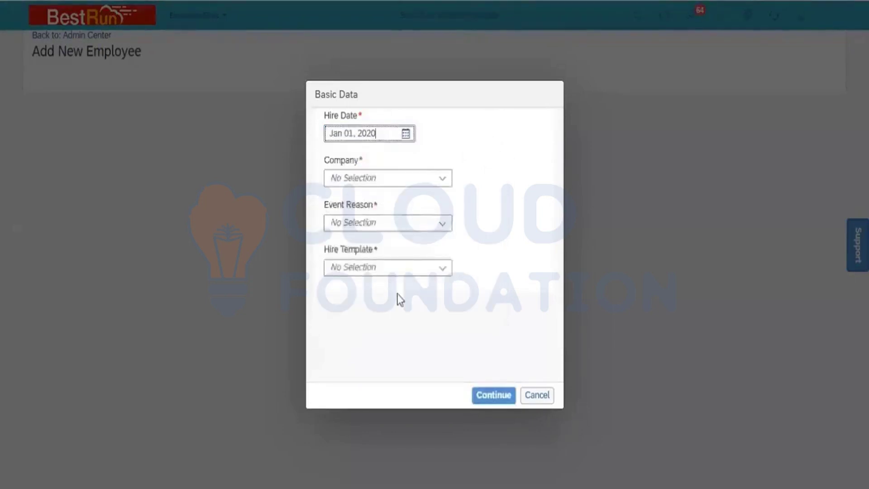
Set the new hire's company to Power Mech Infra Pvt Ltd (PowerMech_Infra01) and open the event reason choices.
left_click(413, 180)
type("power")
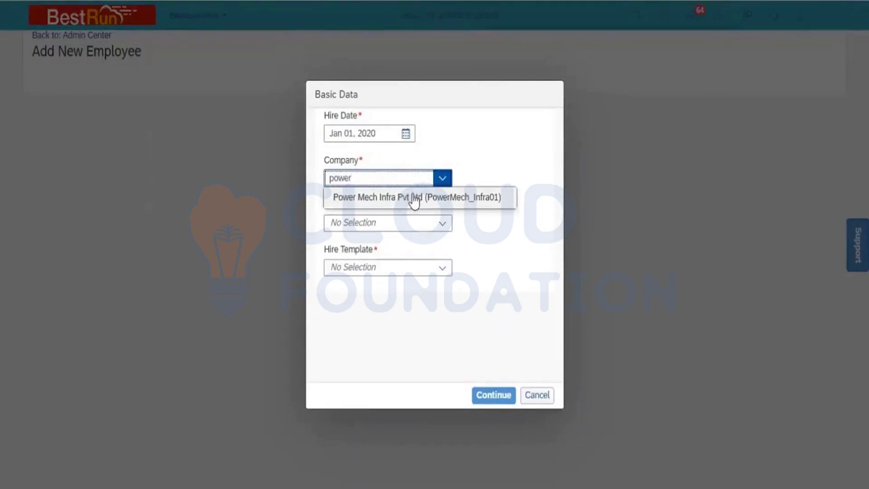
left_click(413, 200)
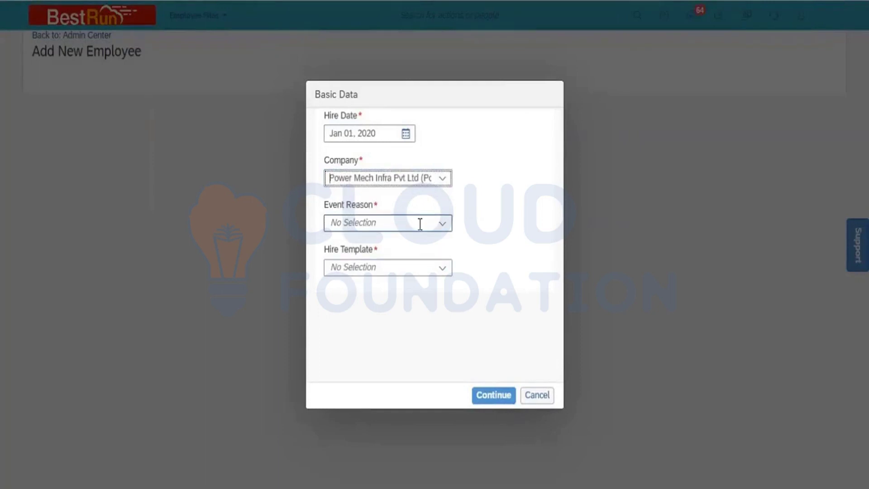
left_click(441, 228)
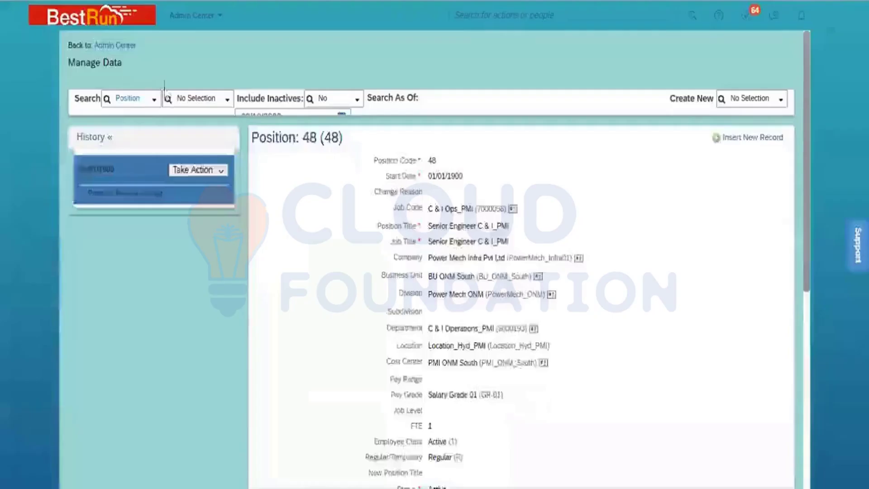
In Manage Data, look up the Legal Entity record for Power Mech Infra Pvt Ltd to check its country.
left_click(141, 100)
key("BackSpace")
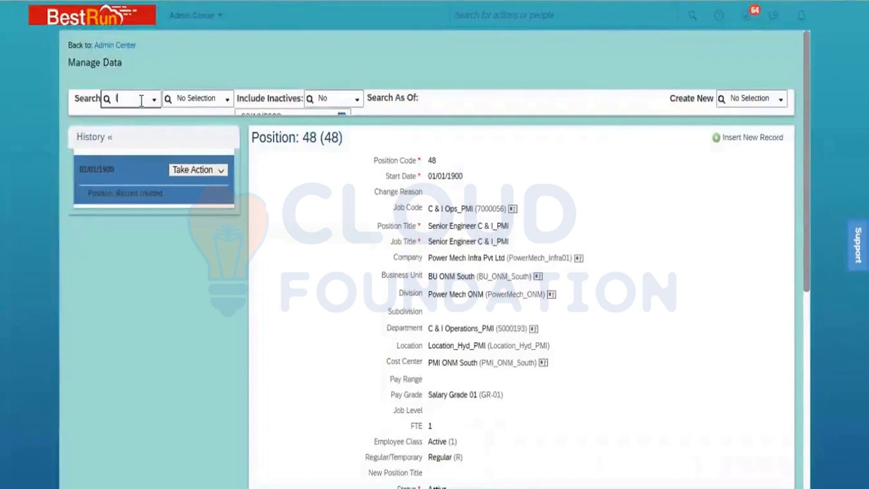
type("legal")
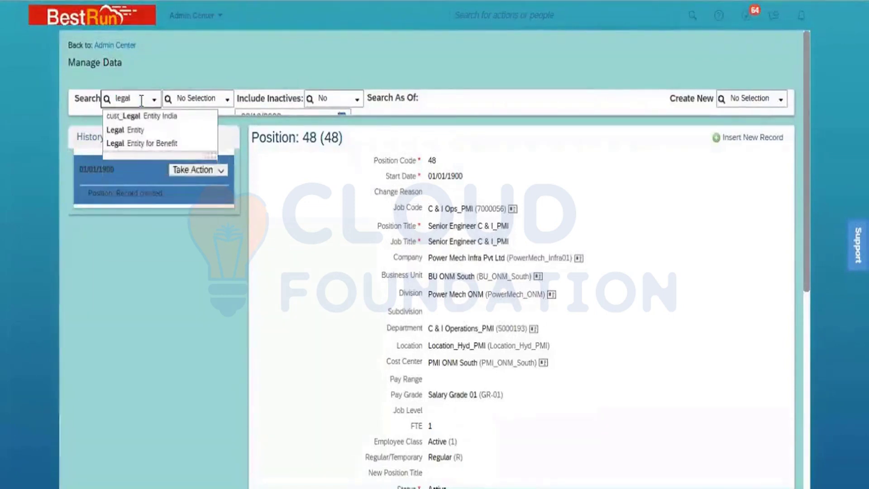
left_click(131, 130)
left_click(200, 98)
type("pow")
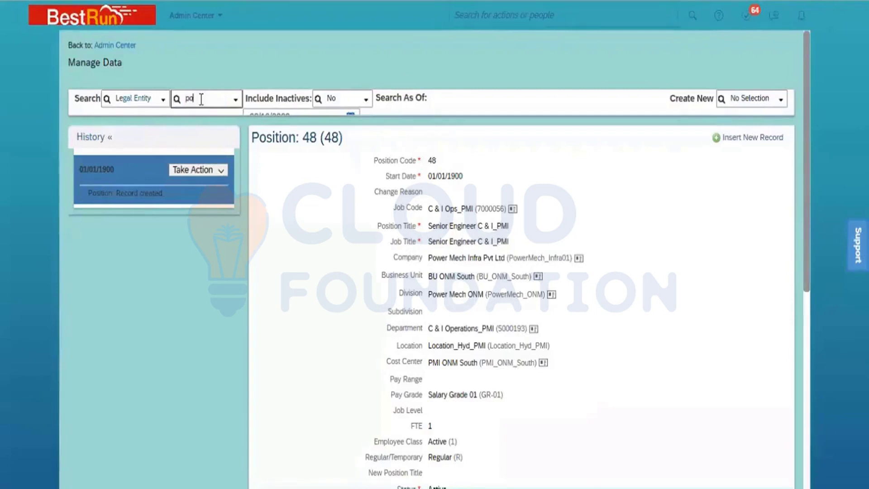
type("er")
left_click(217, 115)
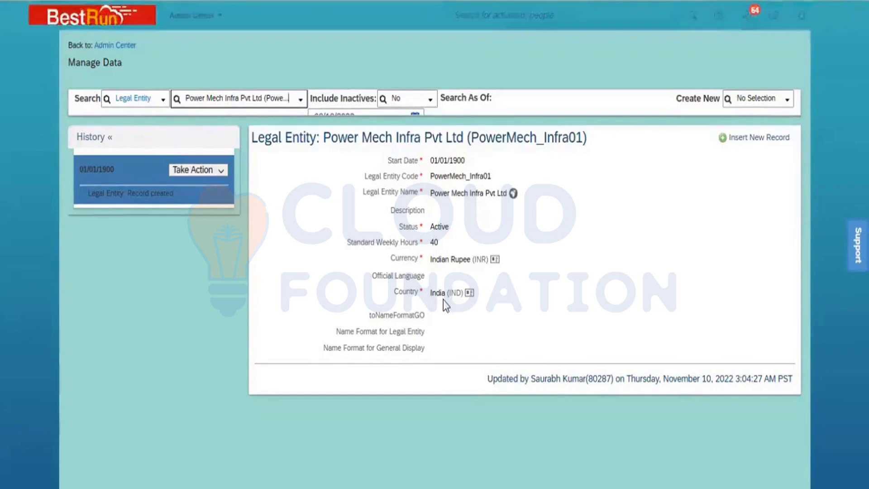
Look up the Country/Region record for India (IND) in Manage Data.
left_click(146, 100)
type("countr")
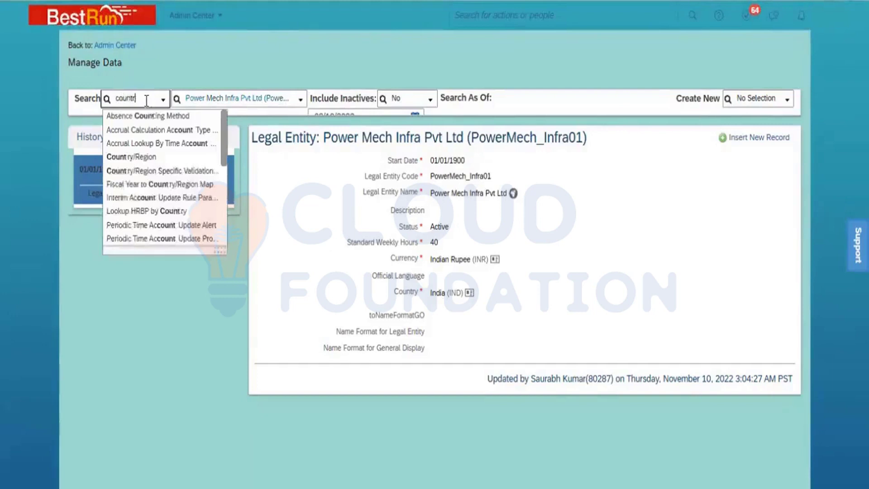
type("y")
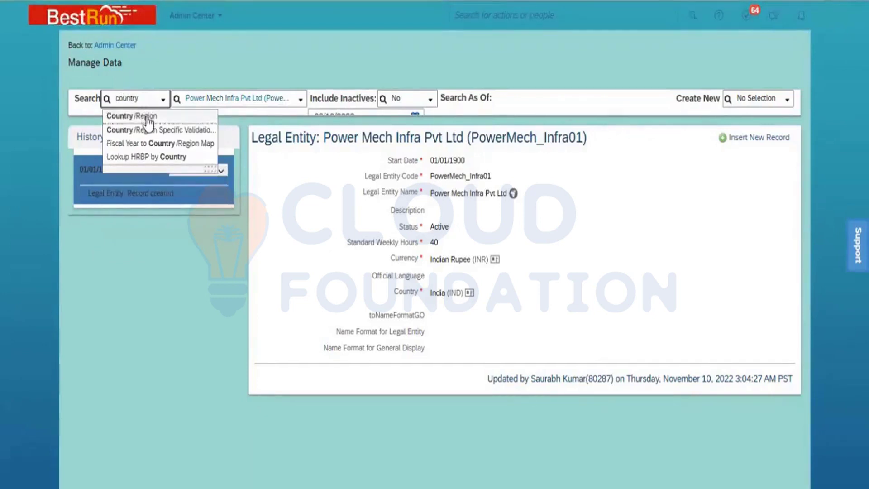
left_click(148, 116)
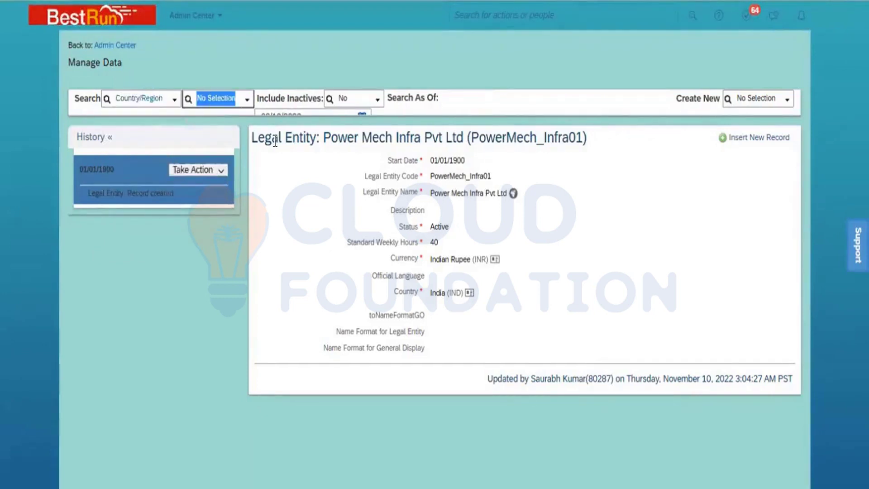
type("IND")
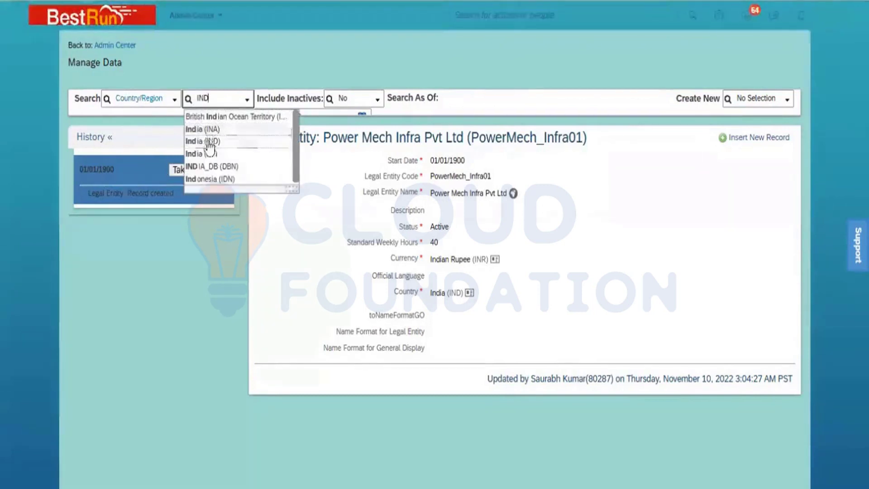
left_click(209, 142)
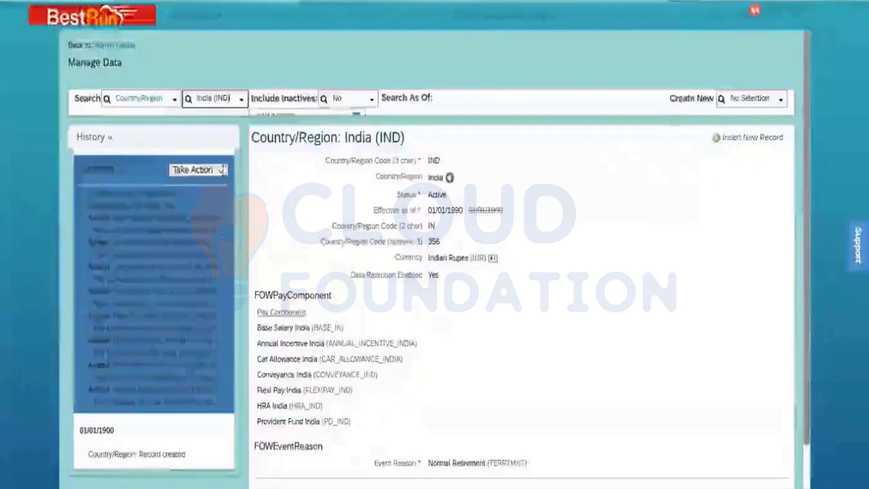
Correct the 01/01/1990 India (IND) country record by setting its event reason to New Hire (HIRNEW), and save it.
left_click(222, 172)
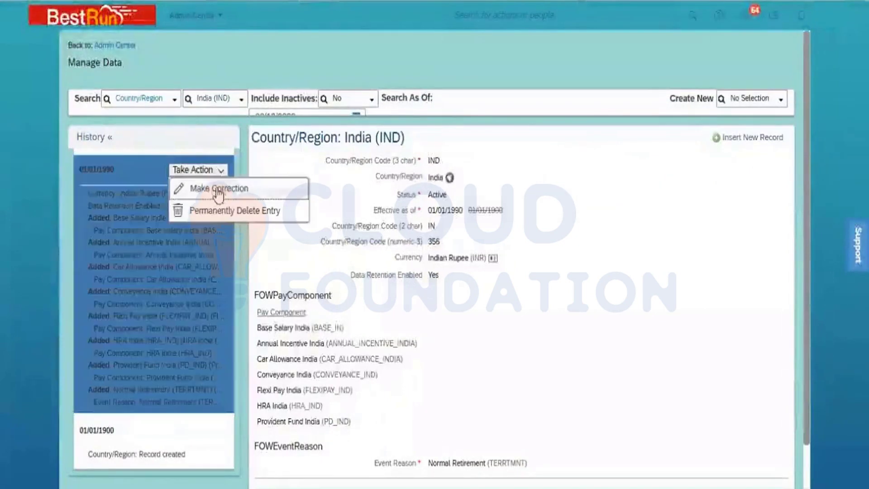
left_click(218, 189)
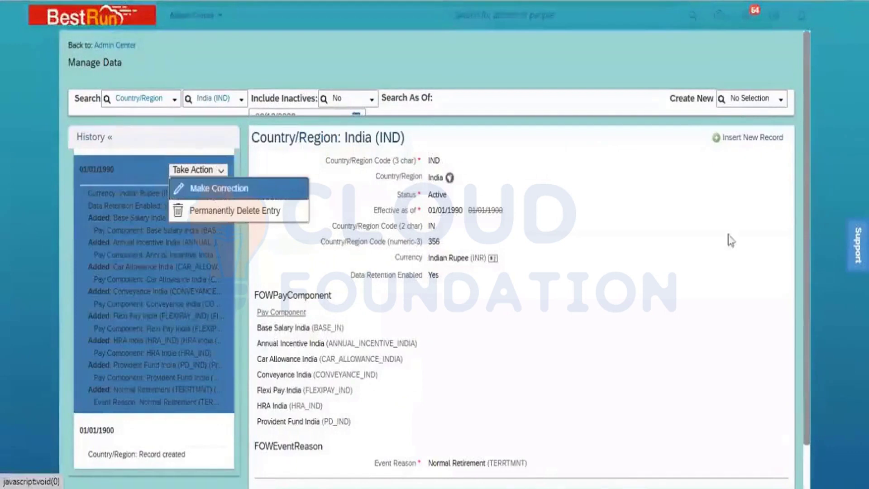
scroll(806, 387, "down", 5)
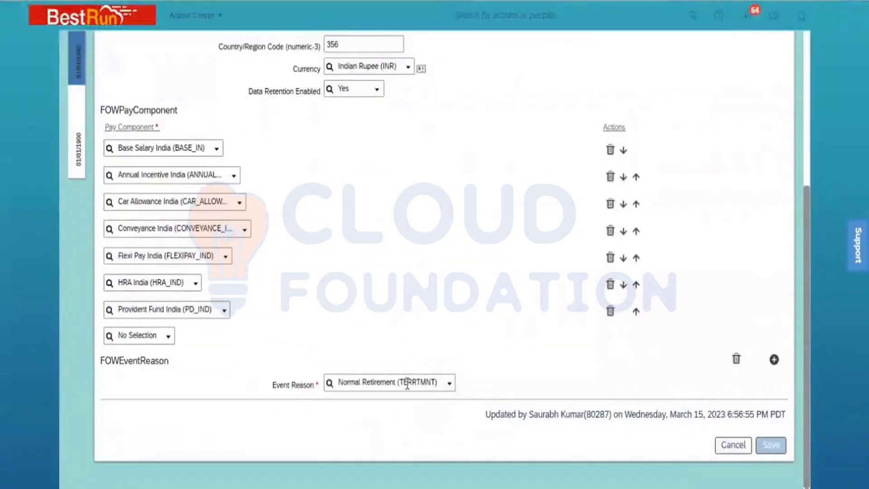
left_click(408, 383)
type("NEW")
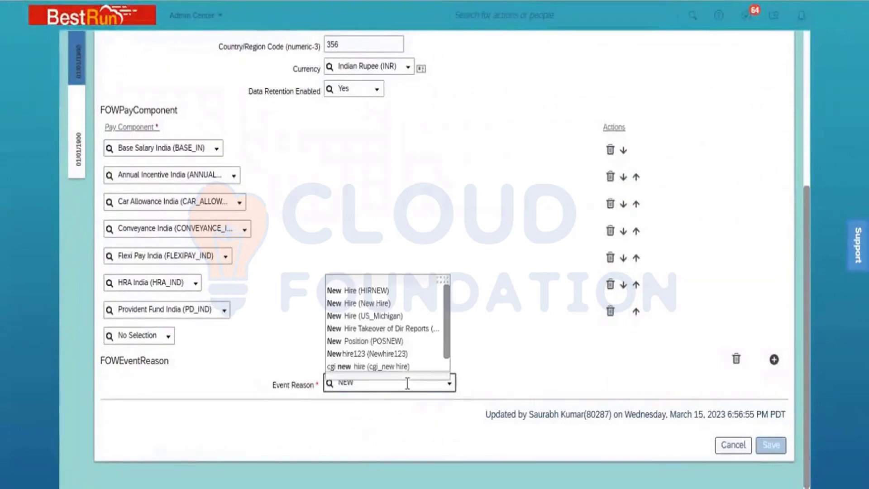
left_click(391, 293)
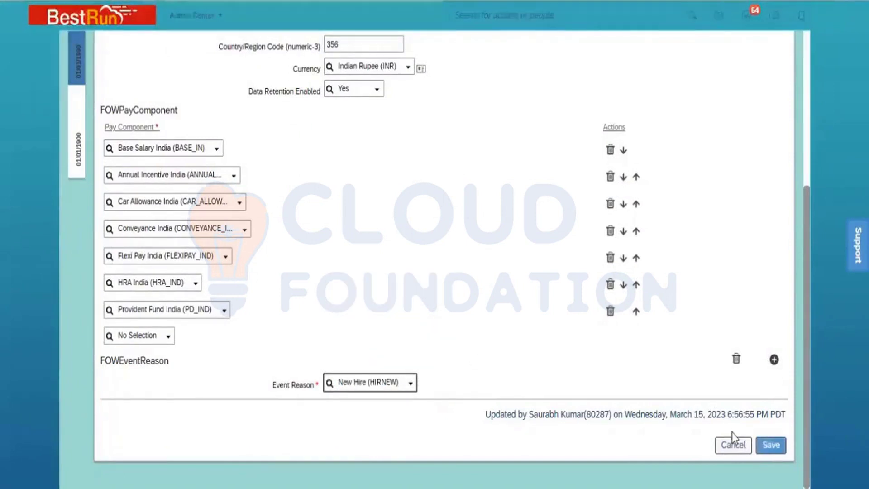
left_click(766, 448)
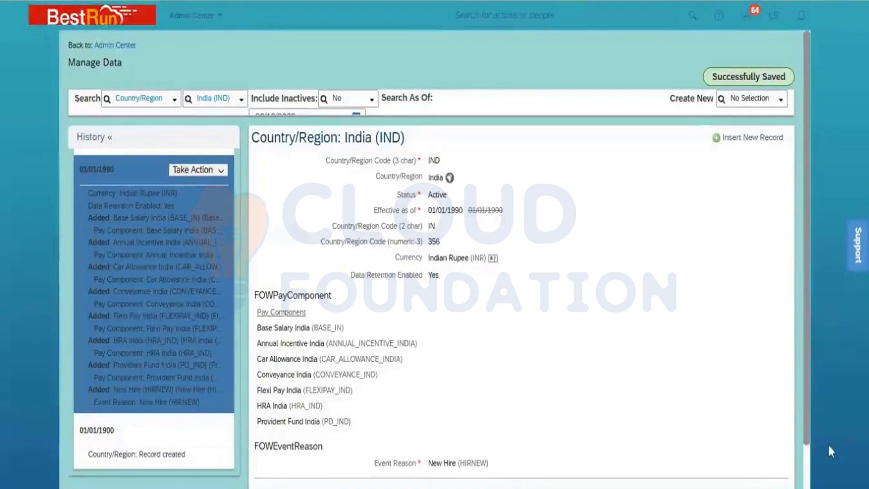
scroll(809, 465, "down", 2)
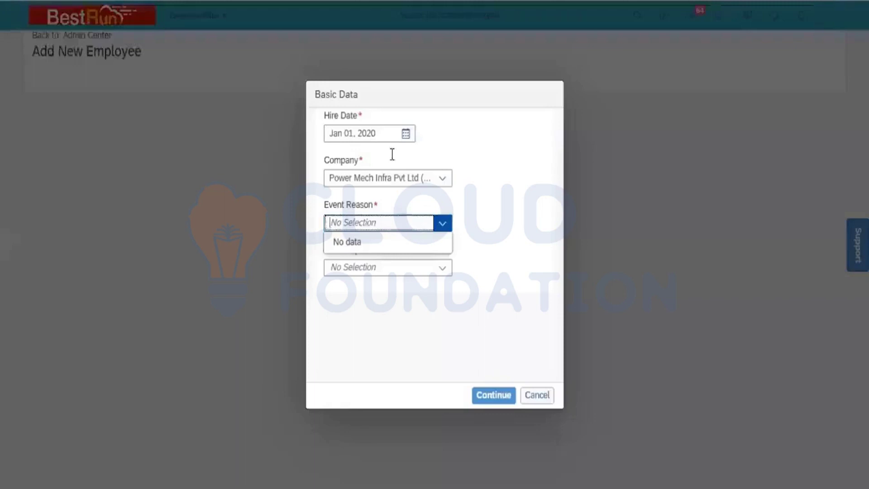
Back in the Add New Employee basic data, reload the event reason choices and select New Hire (HIRNEW).
left_click(511, 252)
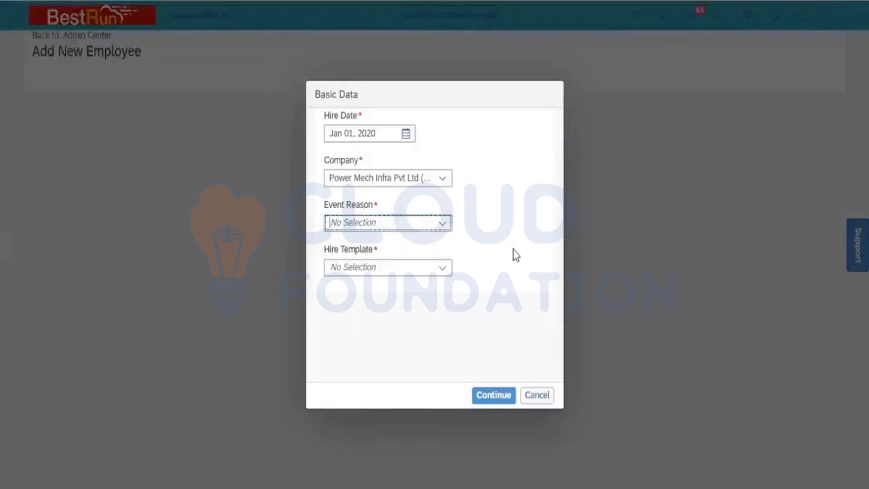
left_click(444, 223)
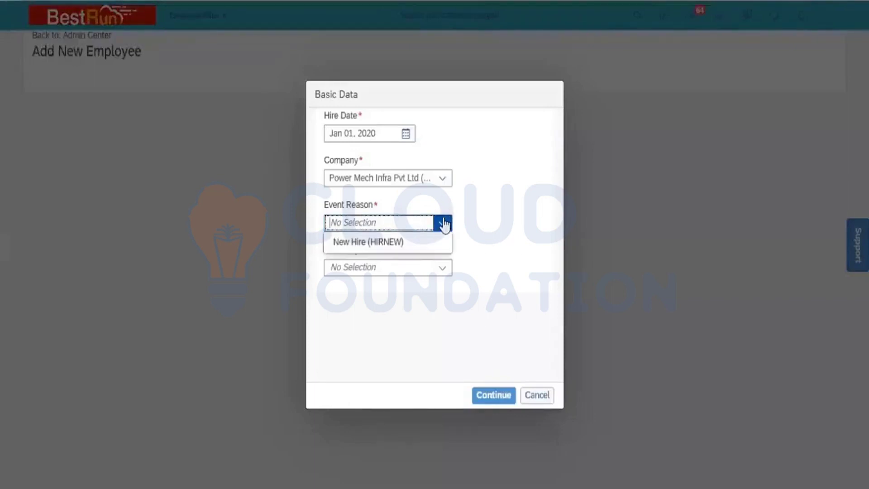
left_click(393, 244)
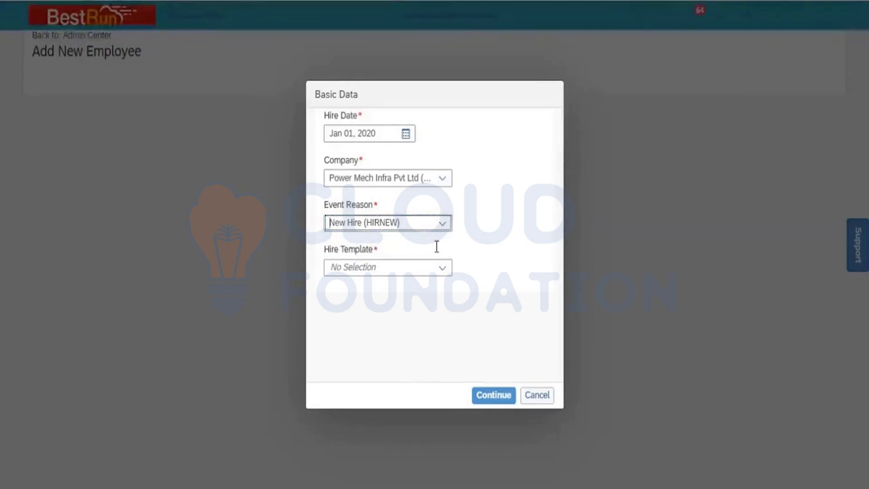
Continue to the new employee form with the Standard Template hire template and collapse its Identity section.
left_click(448, 270)
left_click(423, 292)
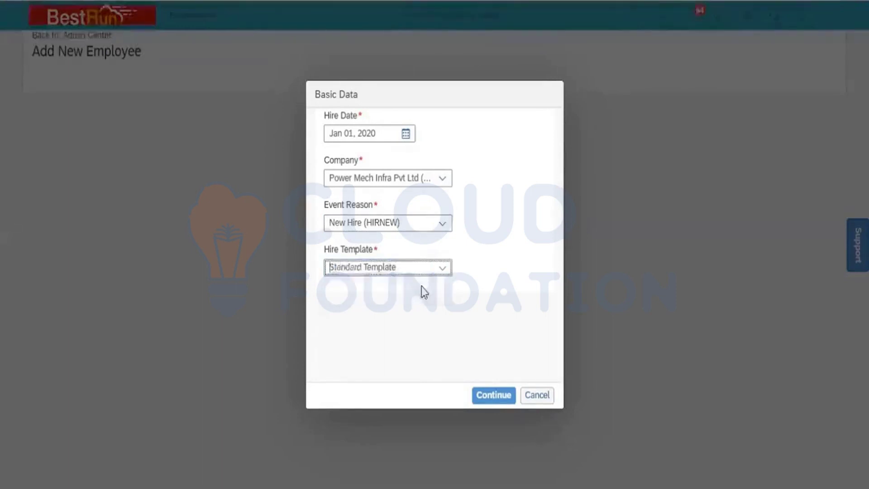
left_click(488, 396)
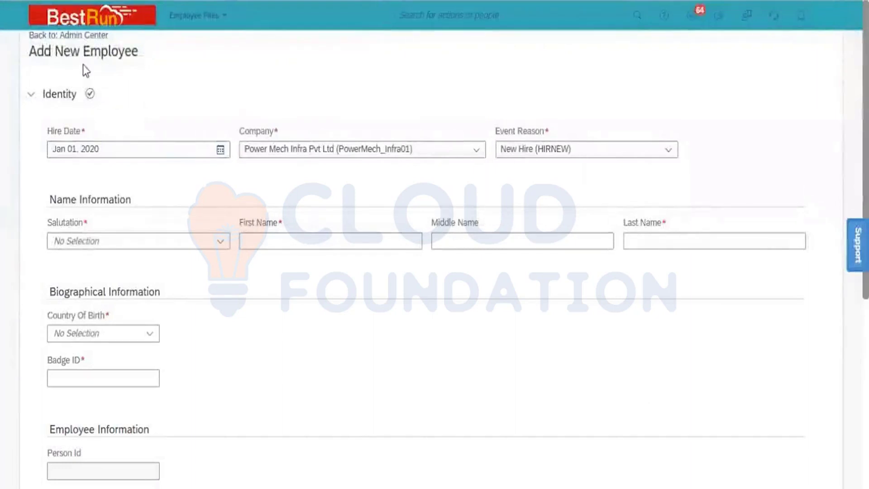
left_click(31, 94)
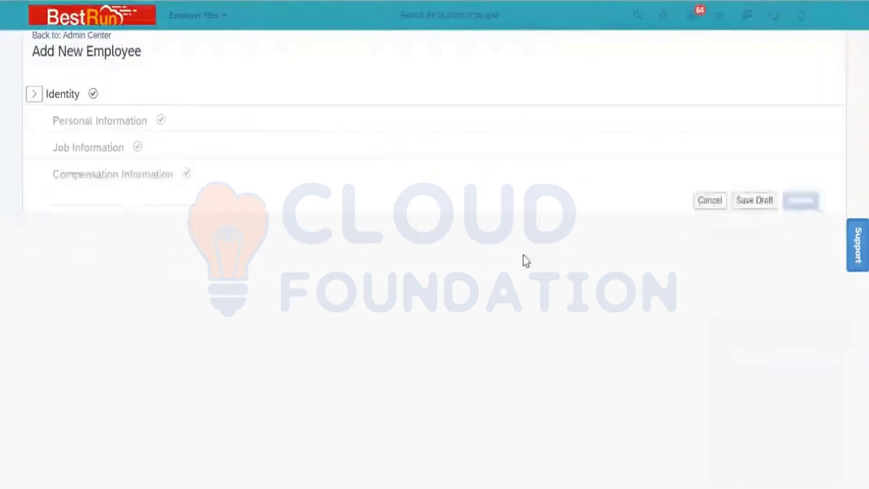